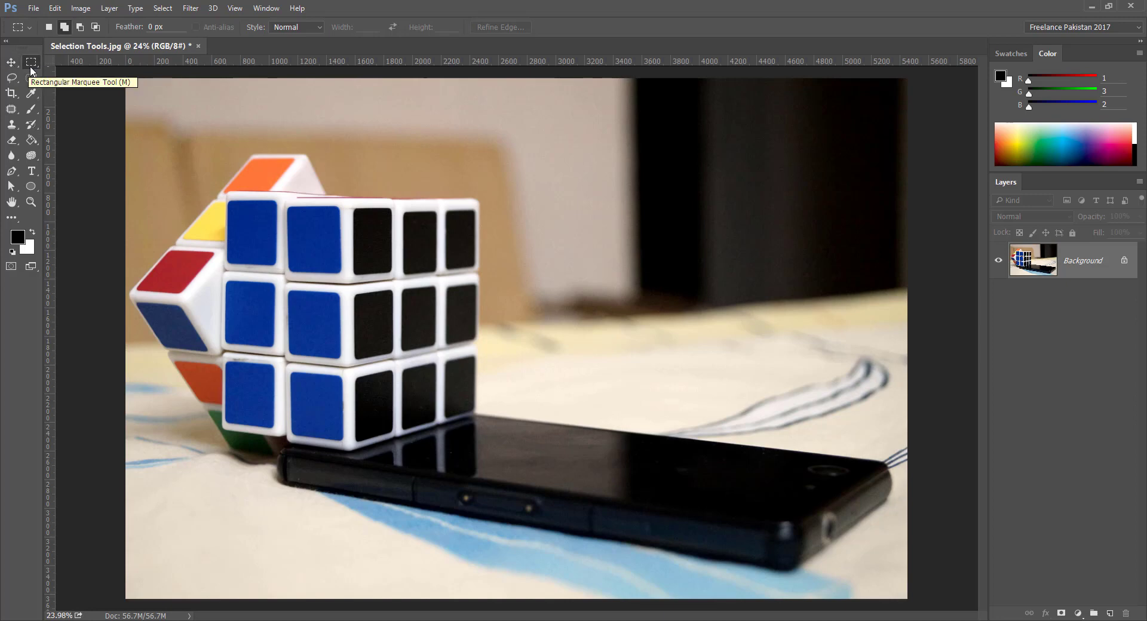
Pick the Rectangular Marquee Tool from the marquee tool group.
right_click(35, 63)
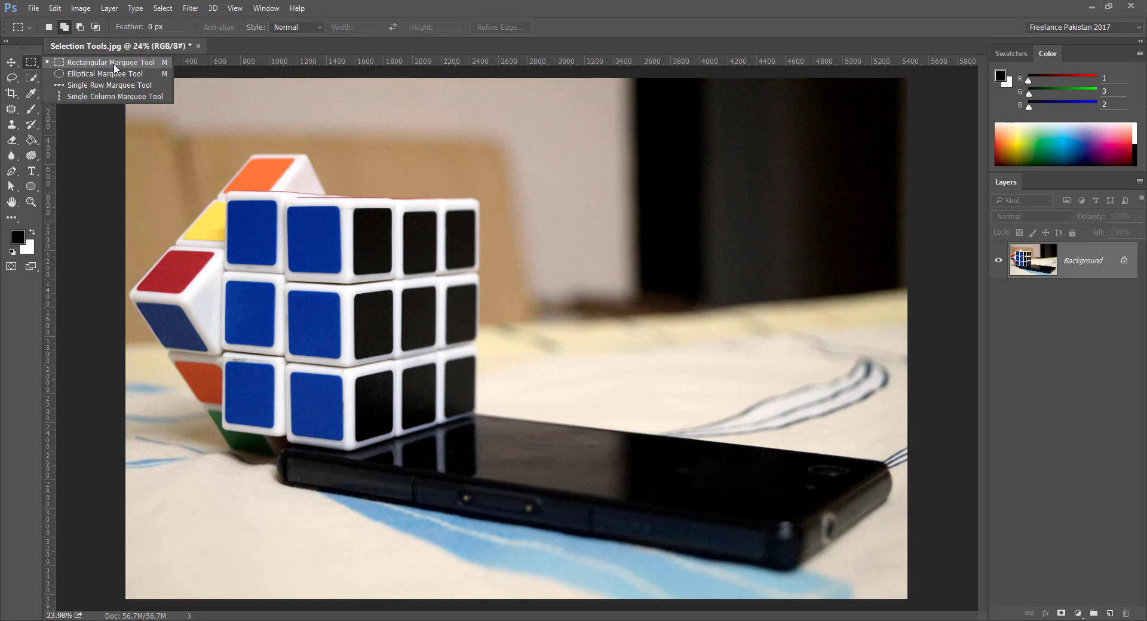
click(34, 65)
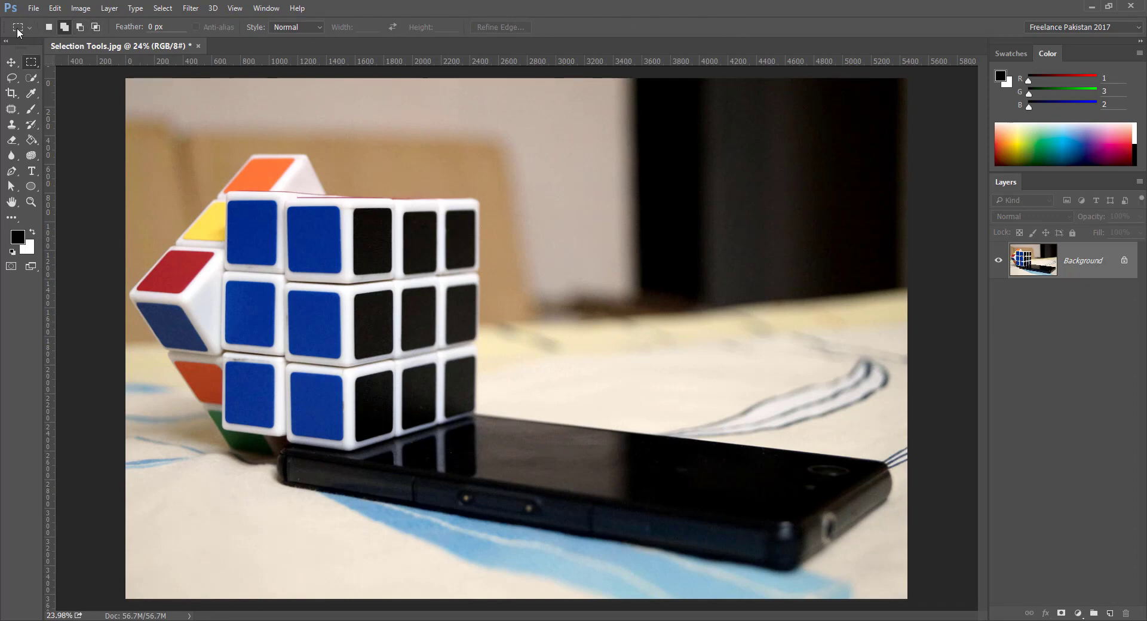
right_click(31, 61)
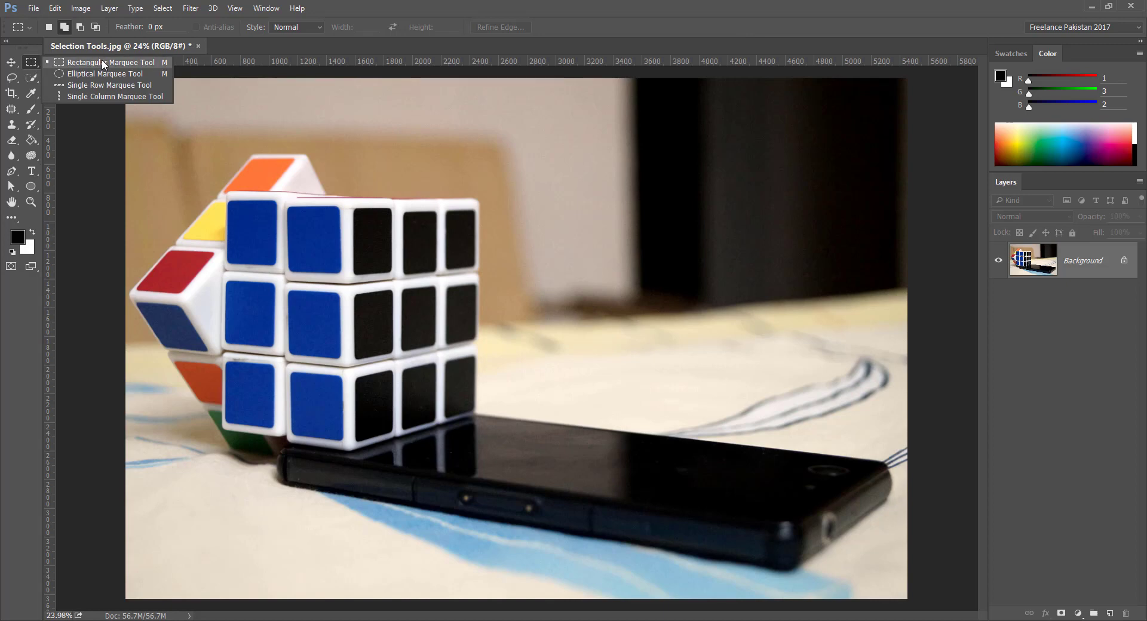
click(10, 65)
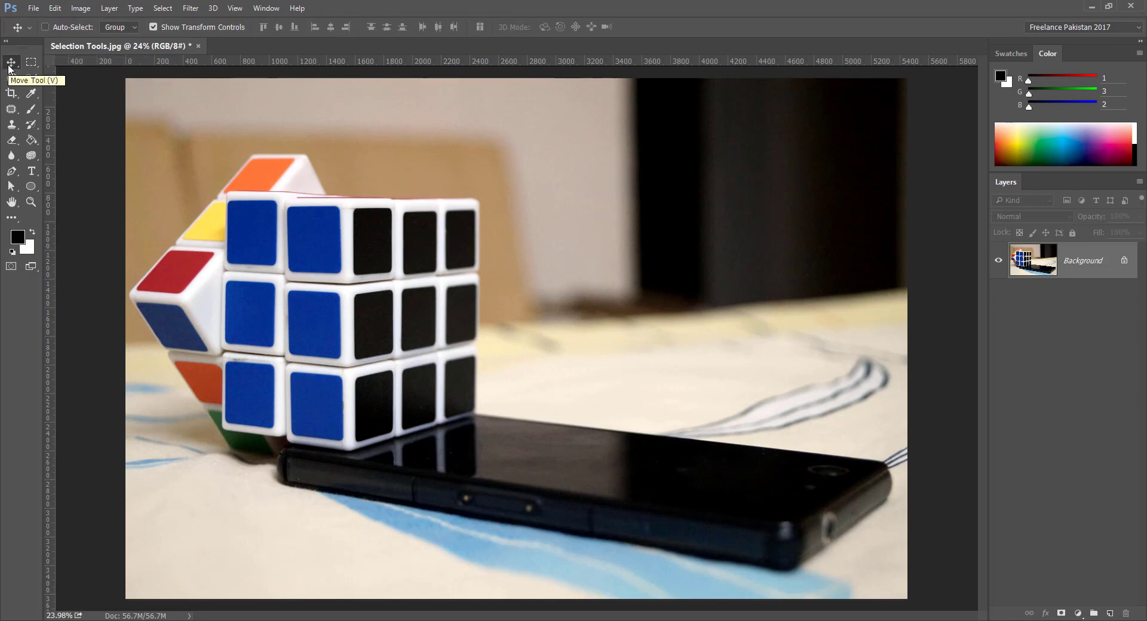
key(m)
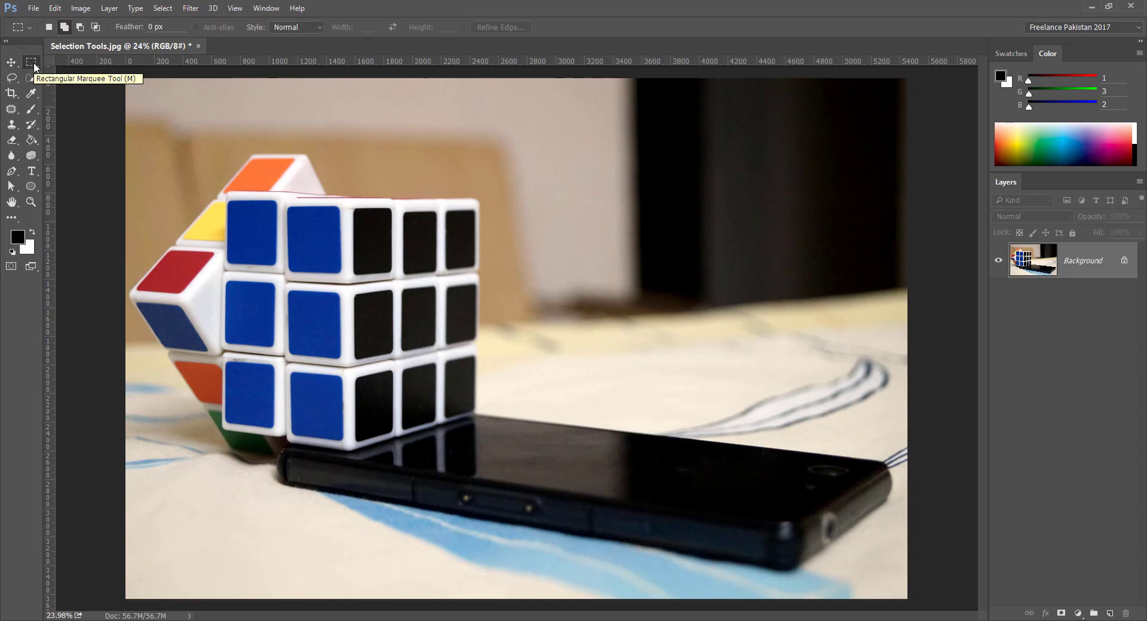
right_click(32, 62)
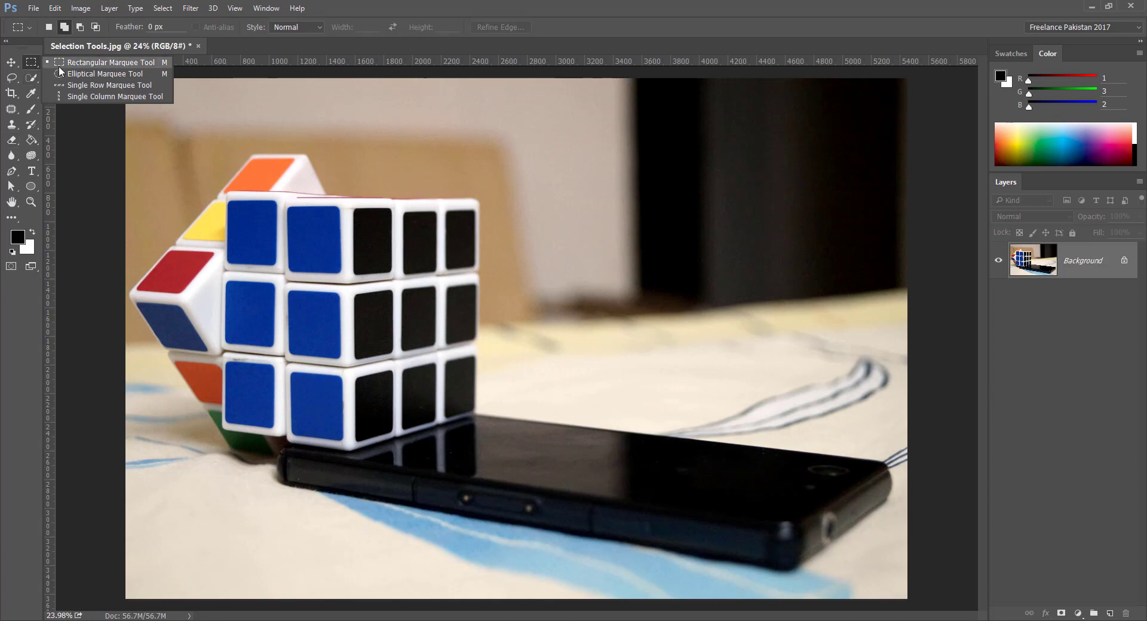
click(87, 65)
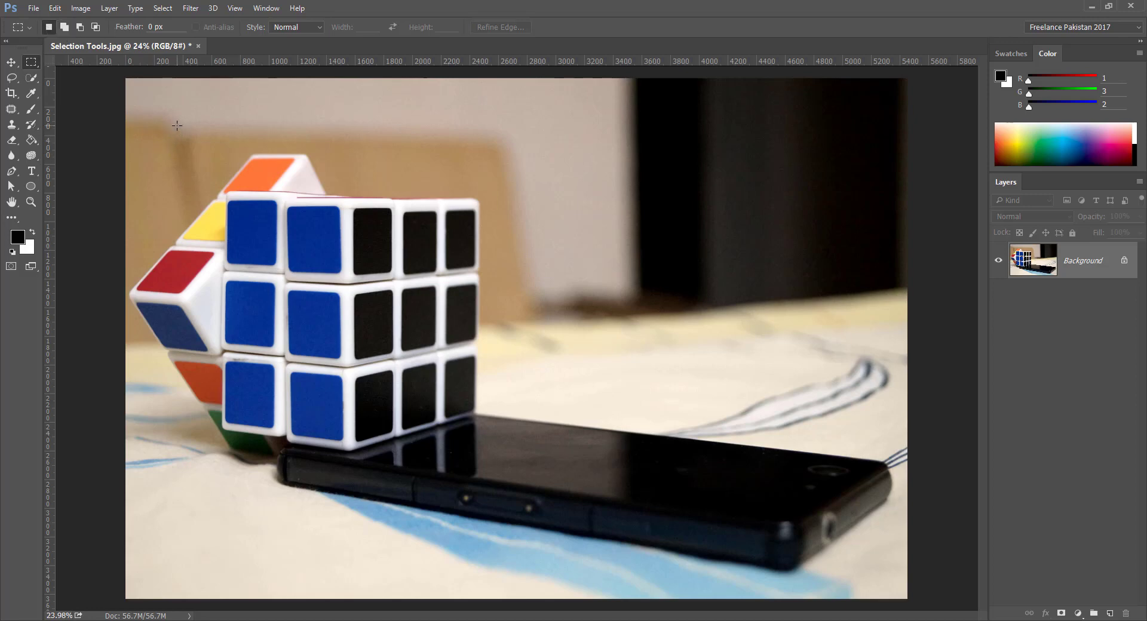
Drag practice rectangles, ending with a selection over the dark background right of the cube.
drag(221, 117, 518, 386)
drag(576, 196, 848, 448)
drag(233, 98, 505, 284)
drag(568, 124, 813, 336)
drag(293, 337, 542, 550)
drag(575, 154, 838, 397)
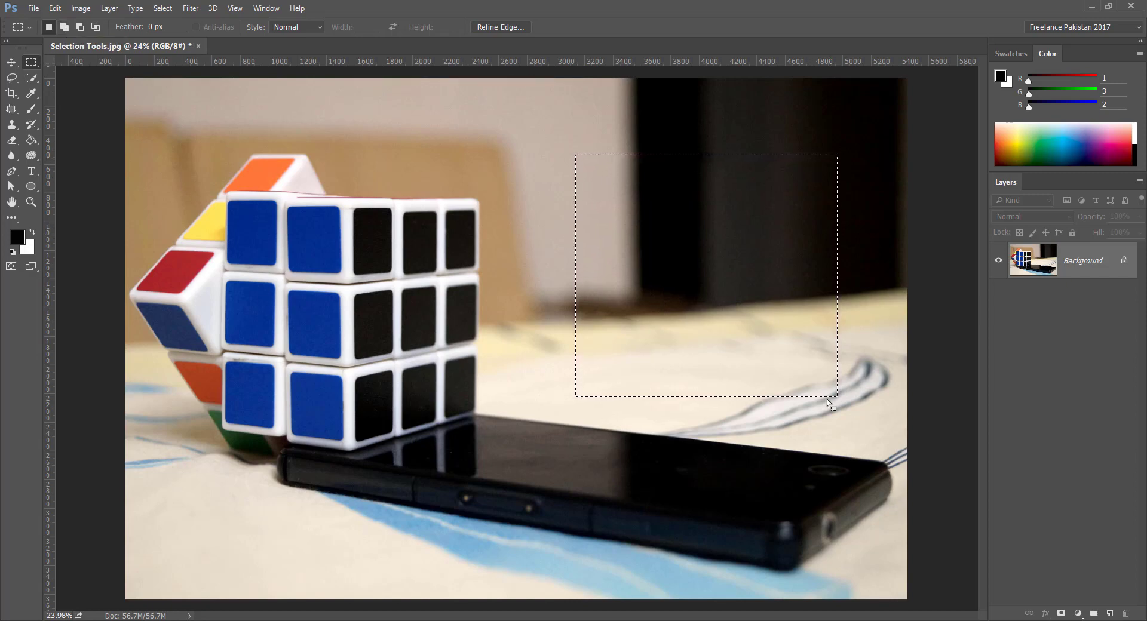
Use Add to selection to merge a second rectangle over the cube's right columns.
click(65, 27)
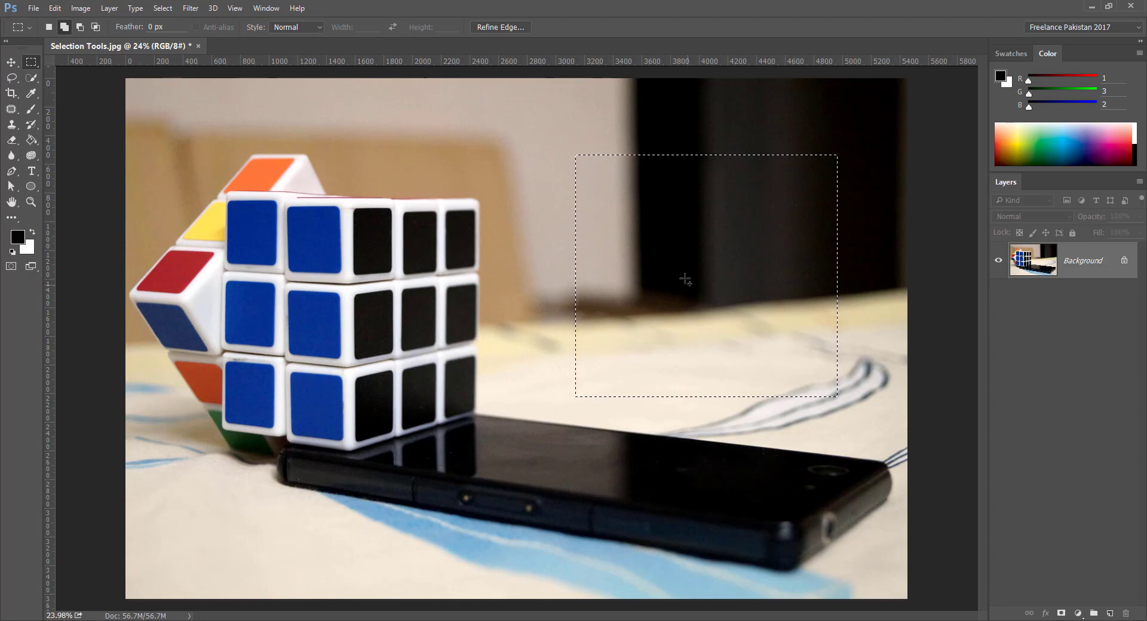
drag(667, 221, 393, 345)
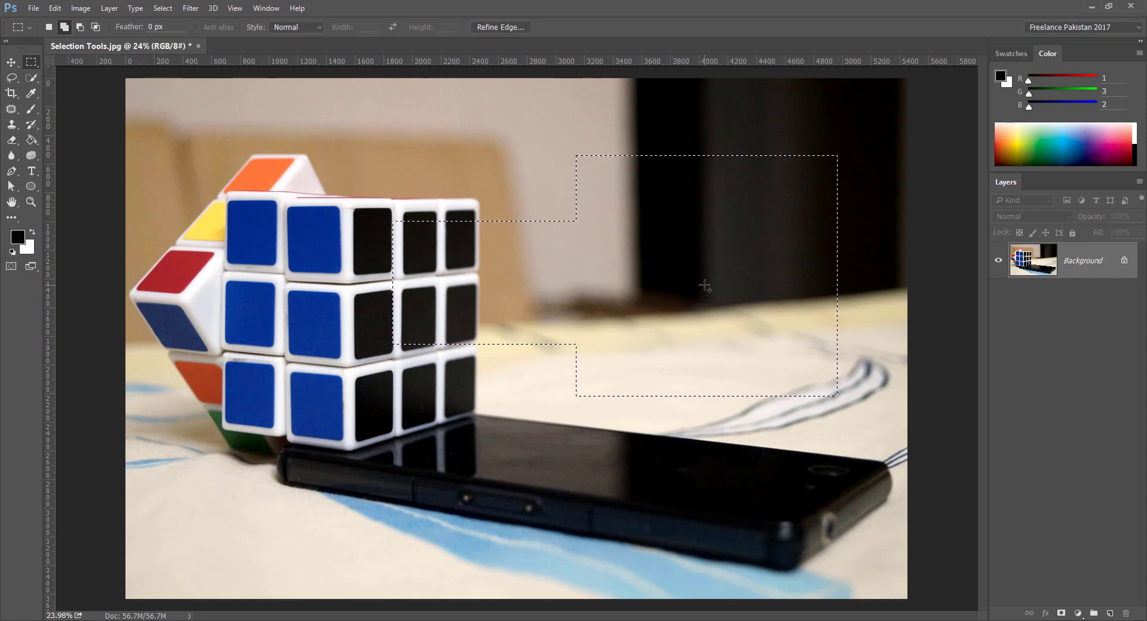
click(55, 8)
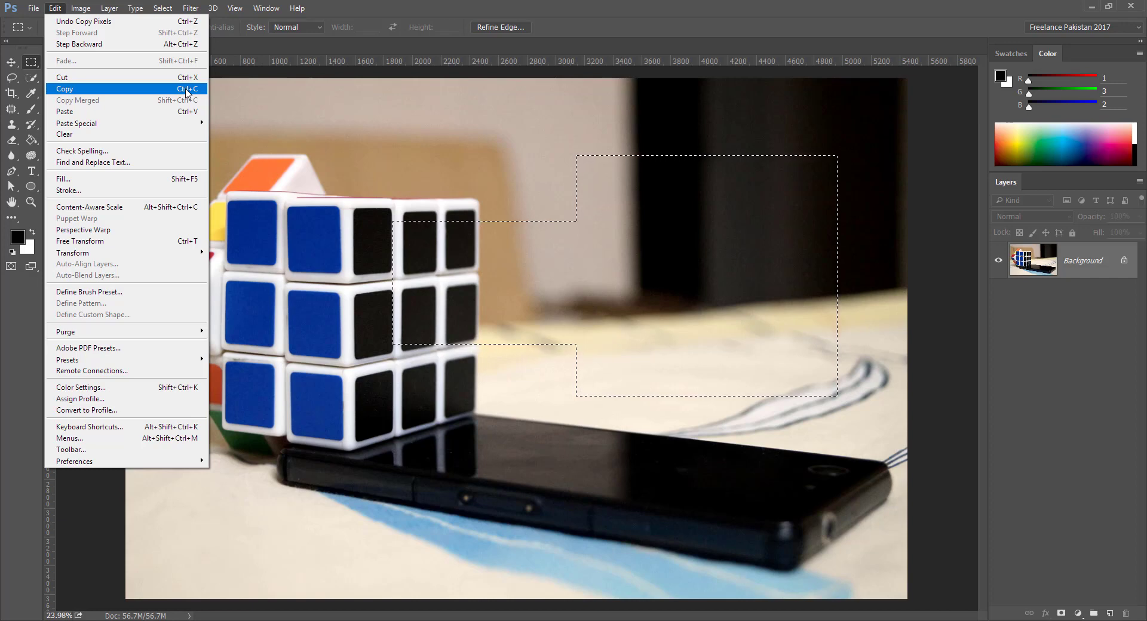
Copy the stepped selection and create a new 3102×1684 px document from the clipboard.
click(109, 91)
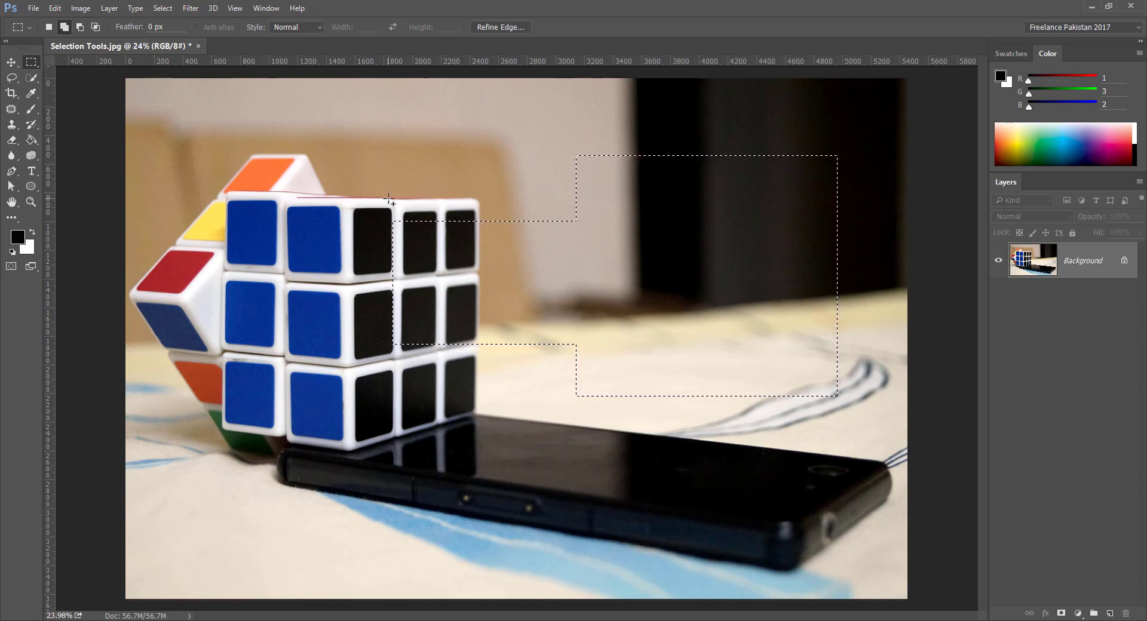
key(ctrl+n)
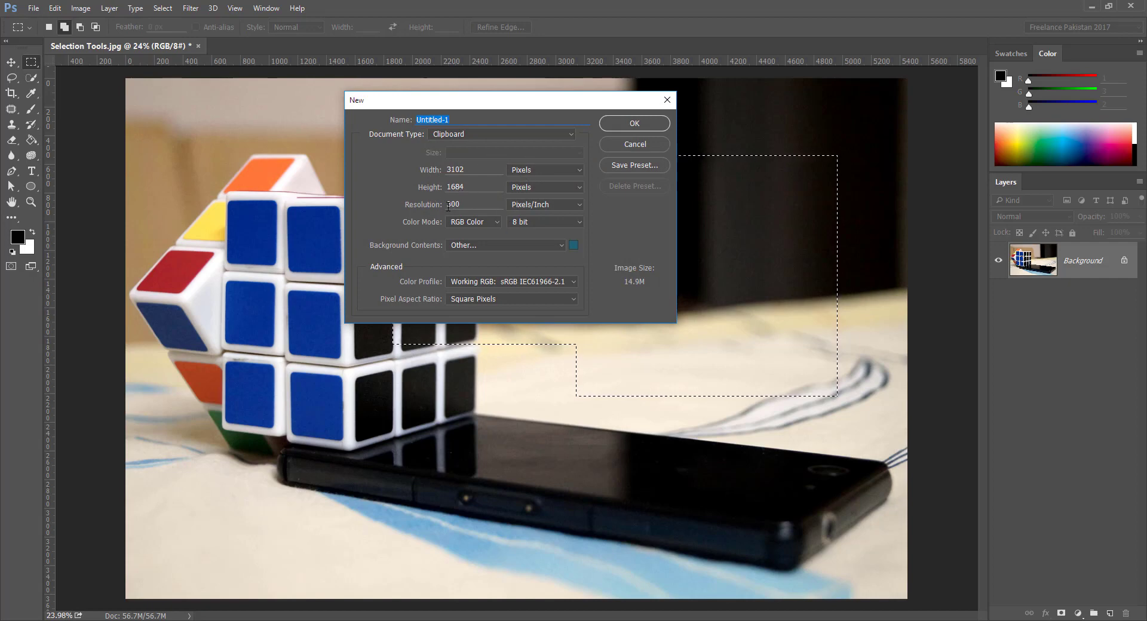
click(628, 146)
click(28, 10)
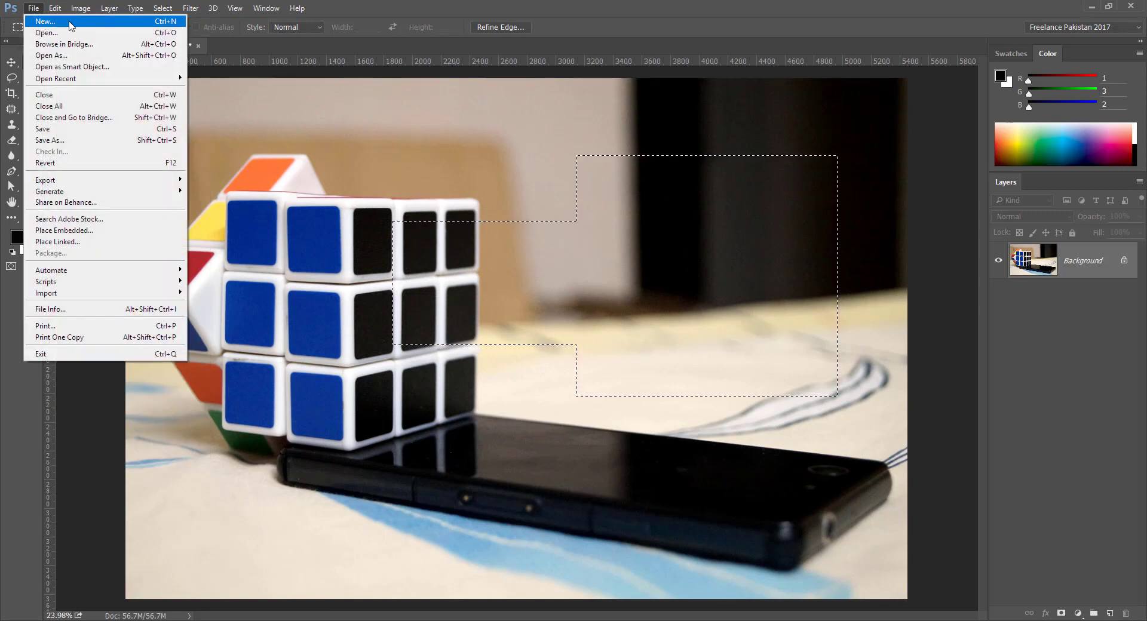
click(158, 22)
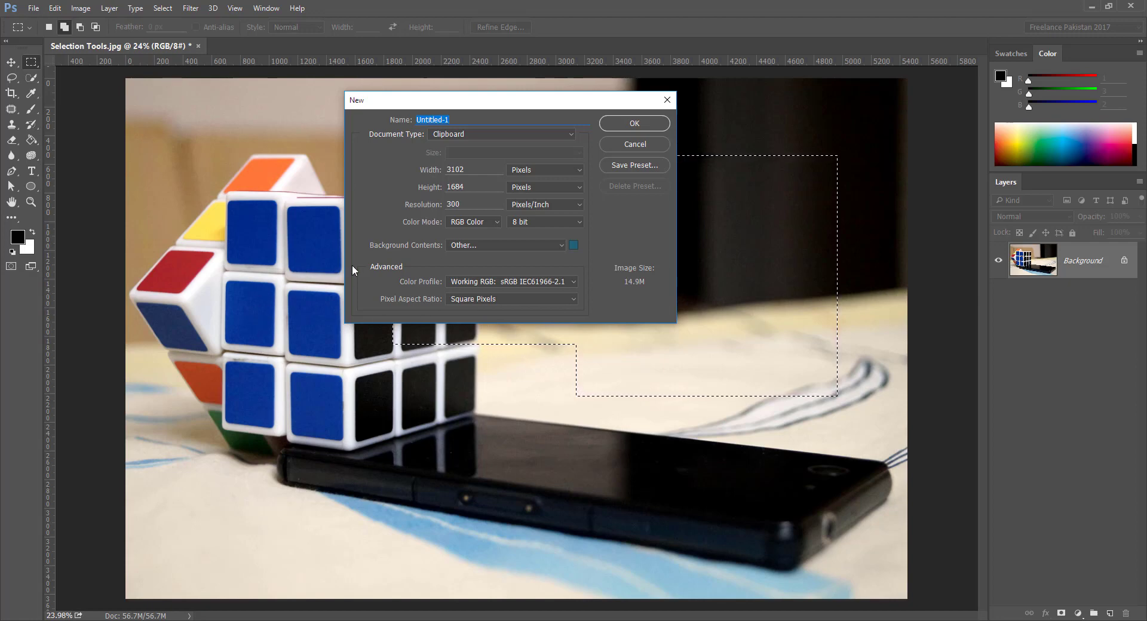
click(631, 123)
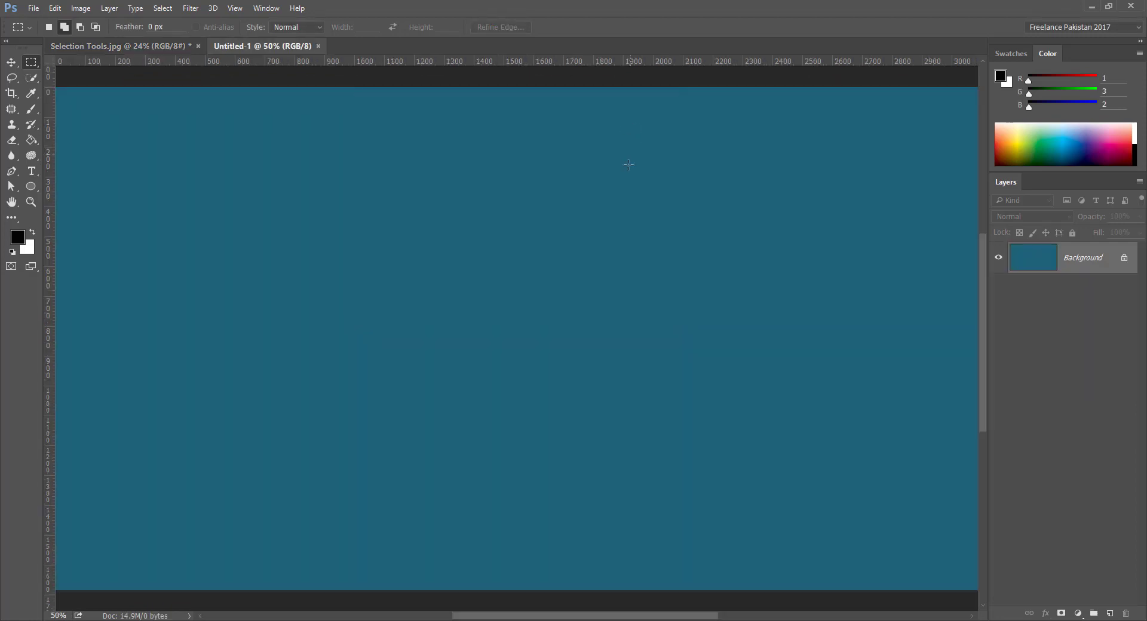
Close the teal document and start a new one, trying a magenta background colour.
scroll(576, 319, down, 5)
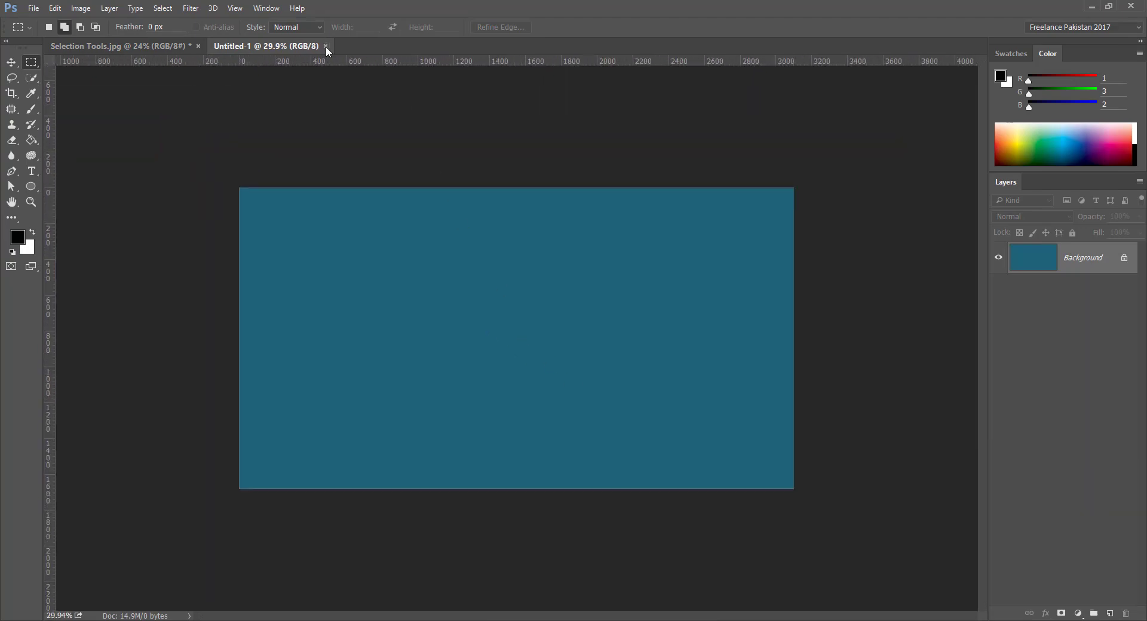
click(325, 46)
click(33, 8)
click(42, 20)
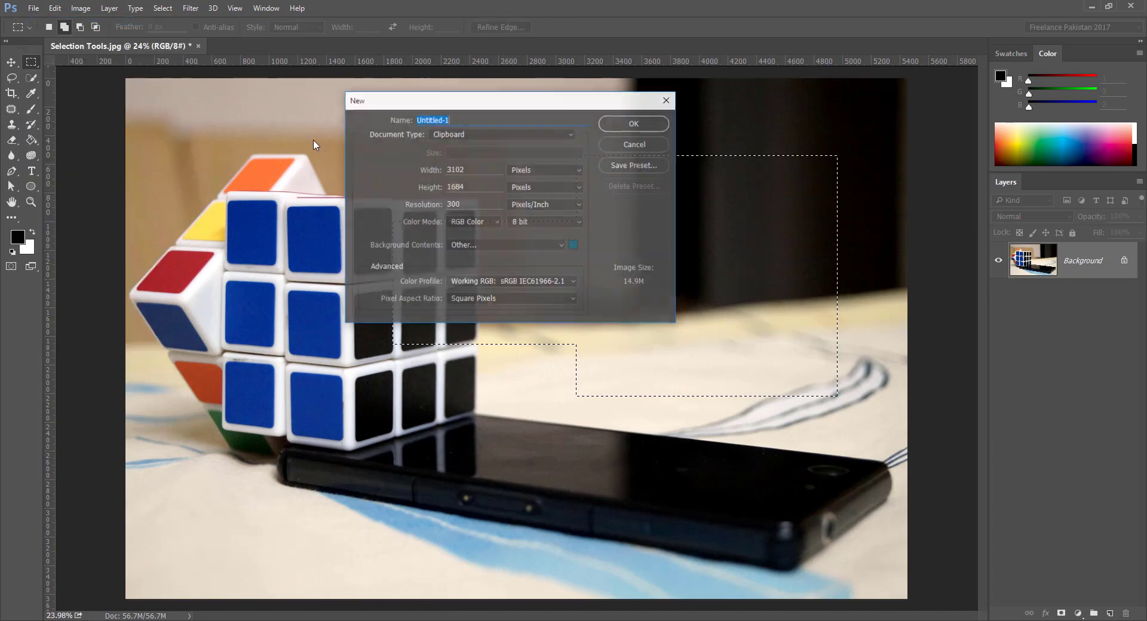
click(573, 245)
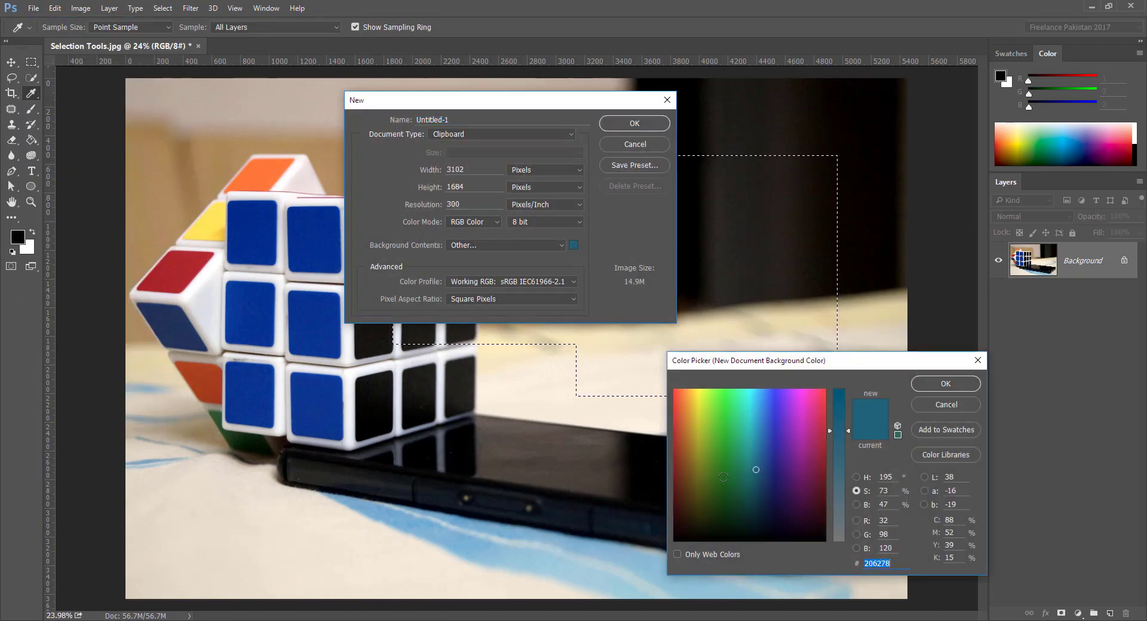
drag(723, 477, 805, 408)
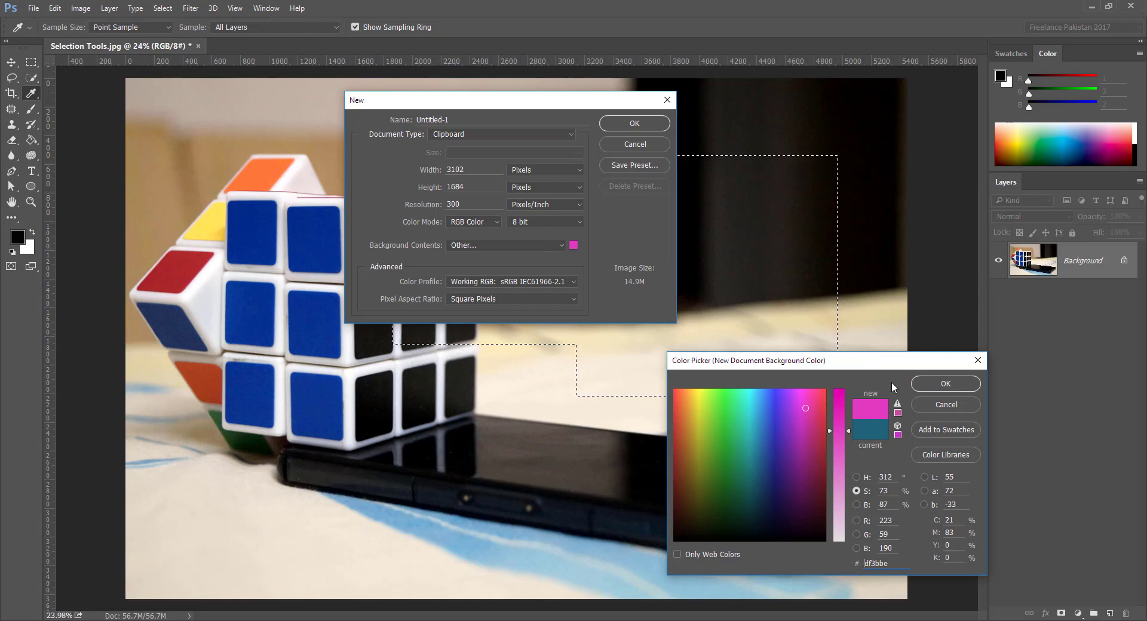
click(946, 384)
Set Background Contents to White, after trying Background Color and Transparent, and create the document.
click(516, 246)
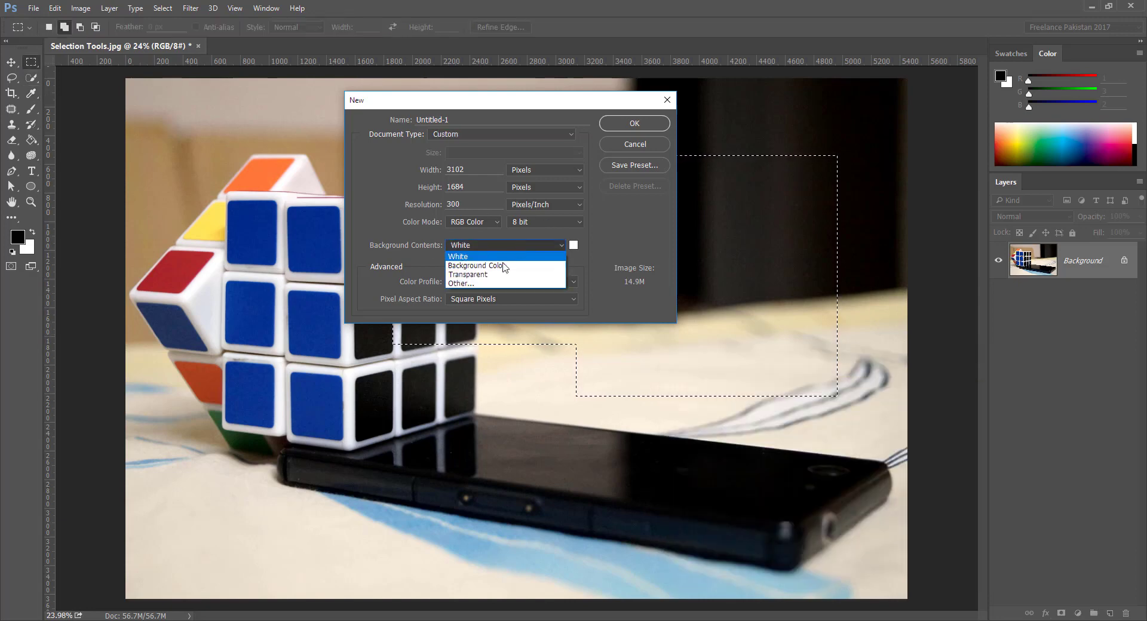
click(498, 265)
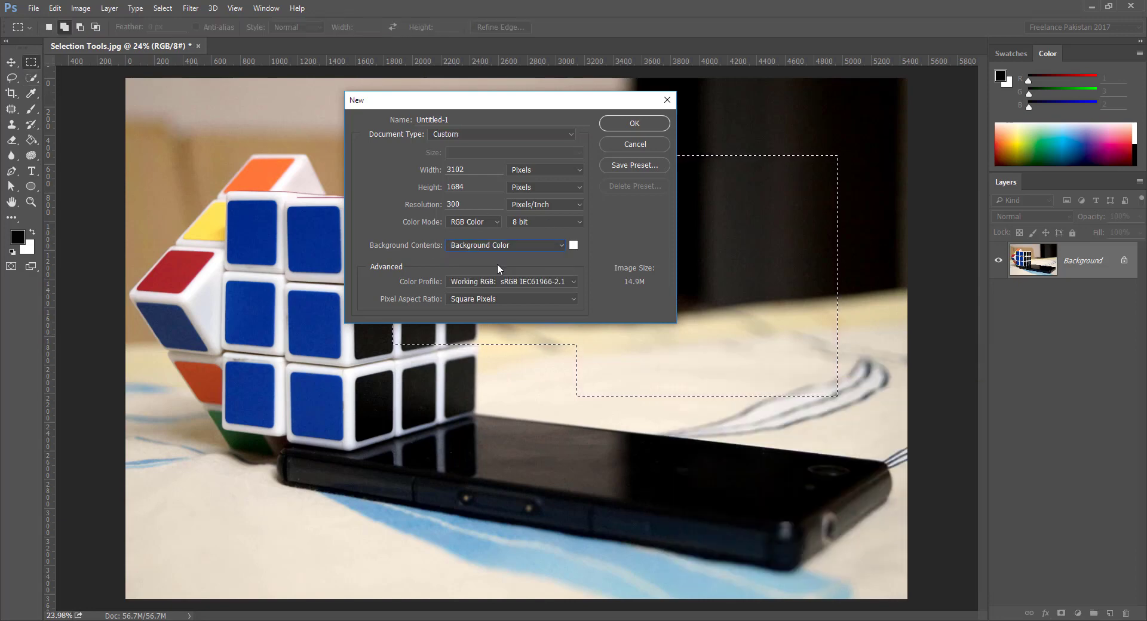
click(499, 246)
click(487, 279)
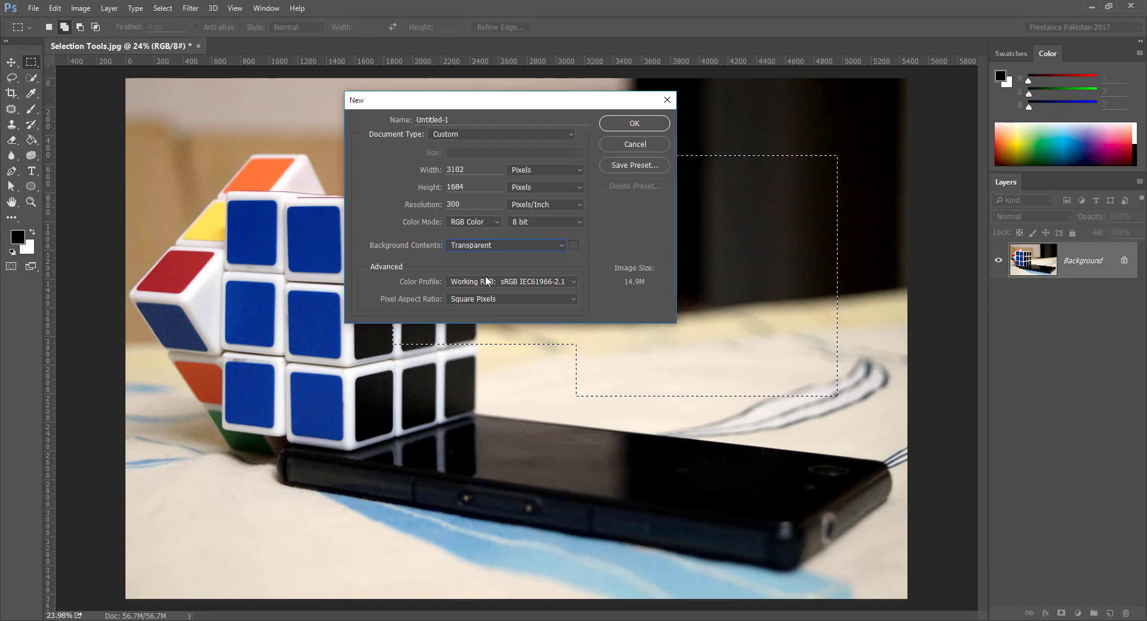
click(506, 246)
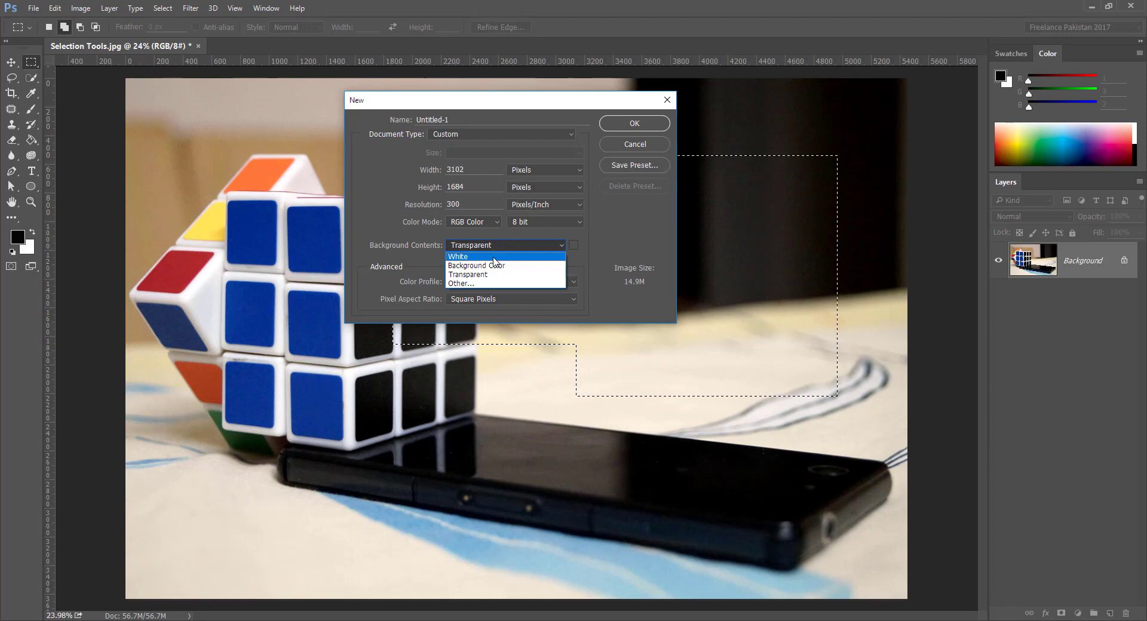
click(493, 257)
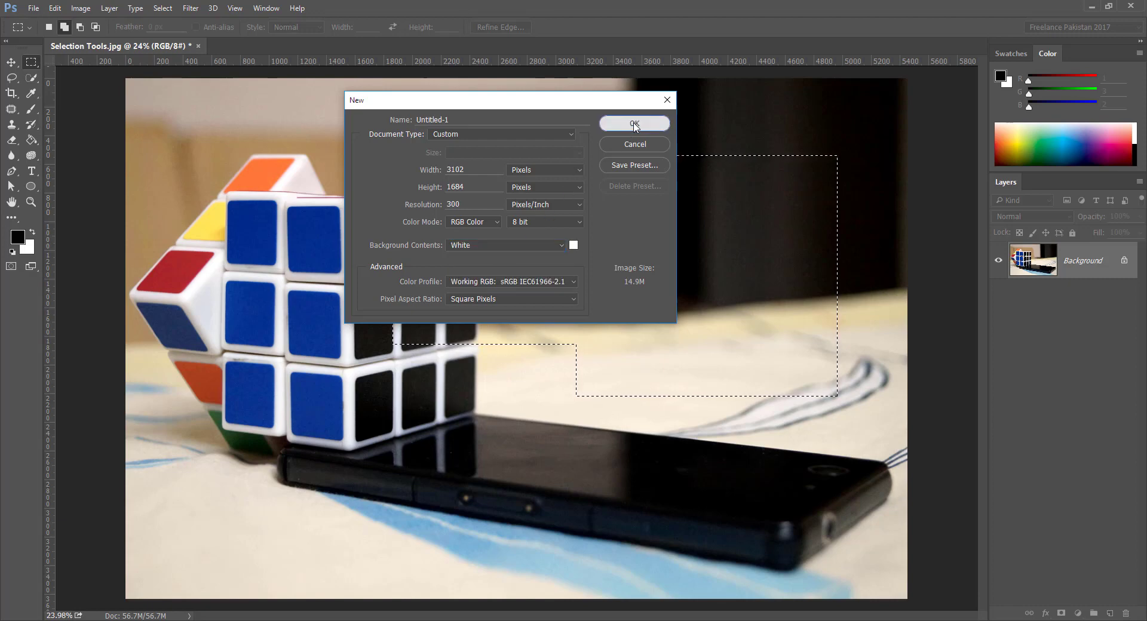
click(634, 124)
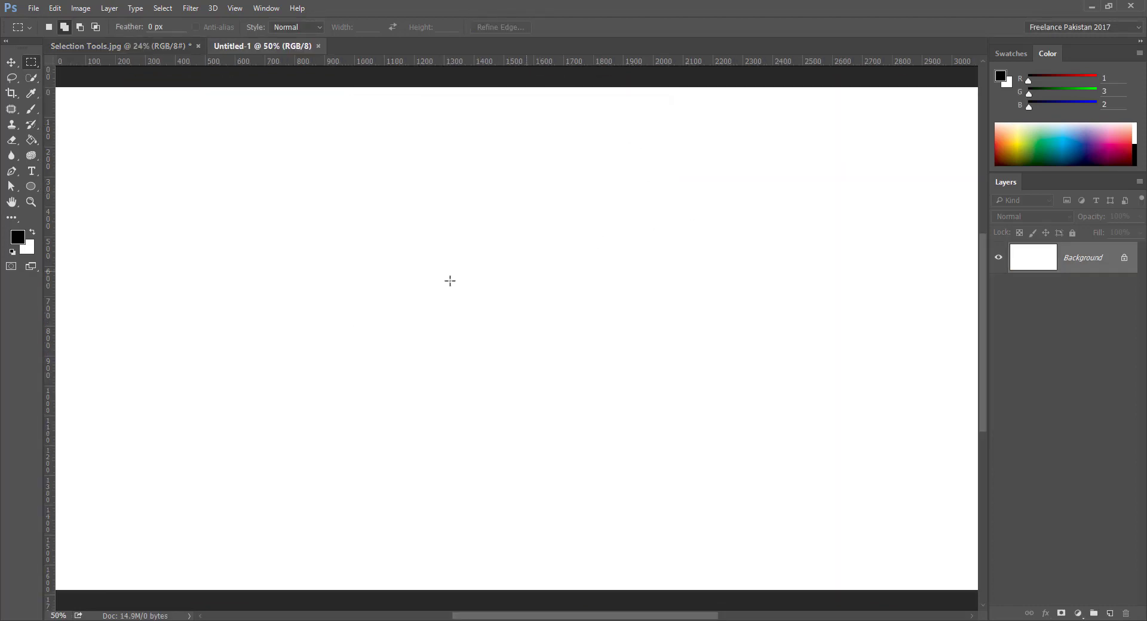
Paste the copied stepped region into Untitled-1 via Edit > Paste.
key(ctrl+v)
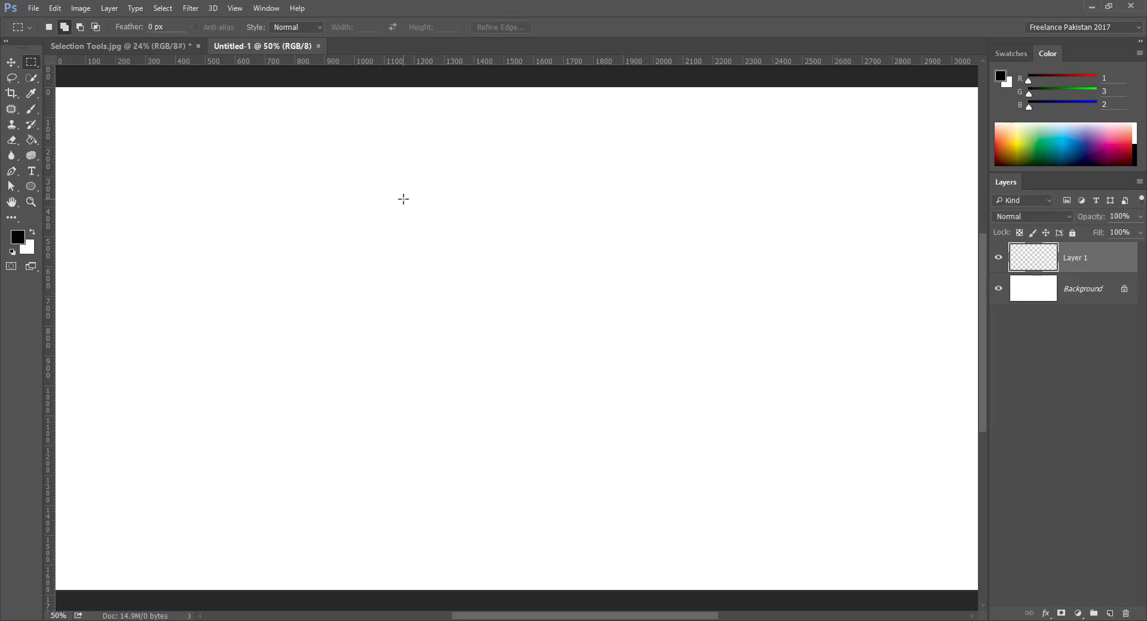
key(ctrl+z)
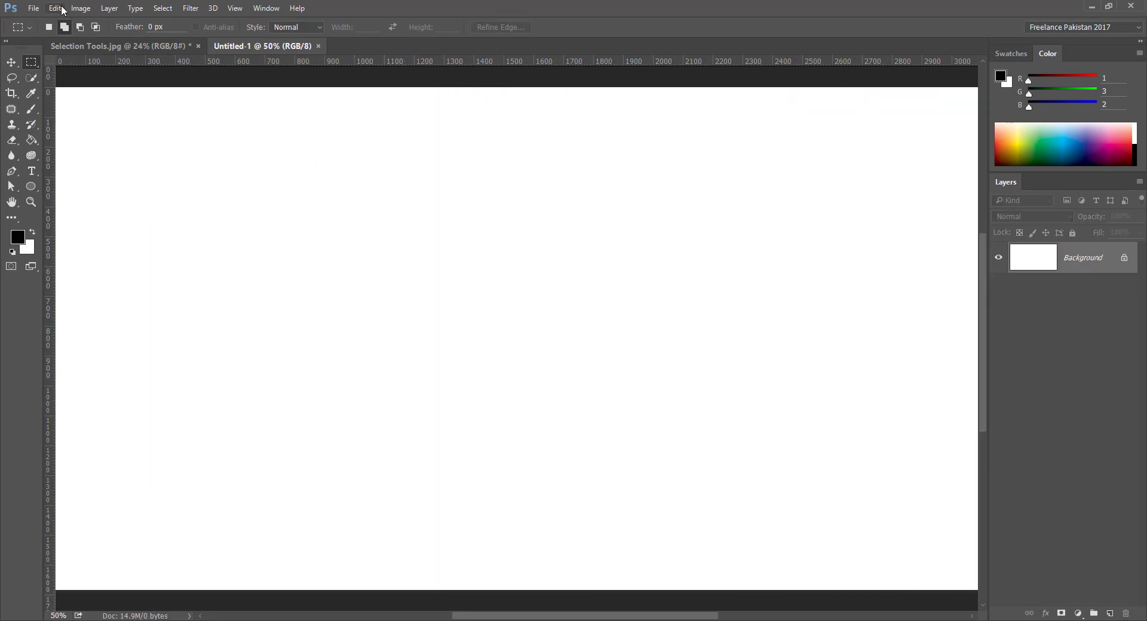
click(55, 9)
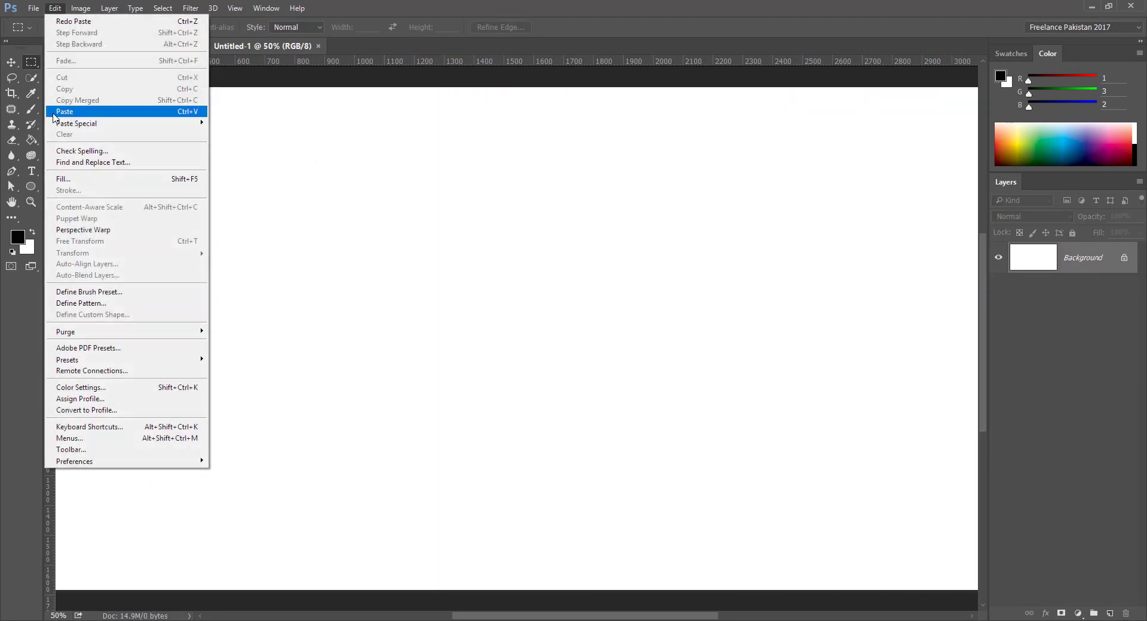
click(123, 112)
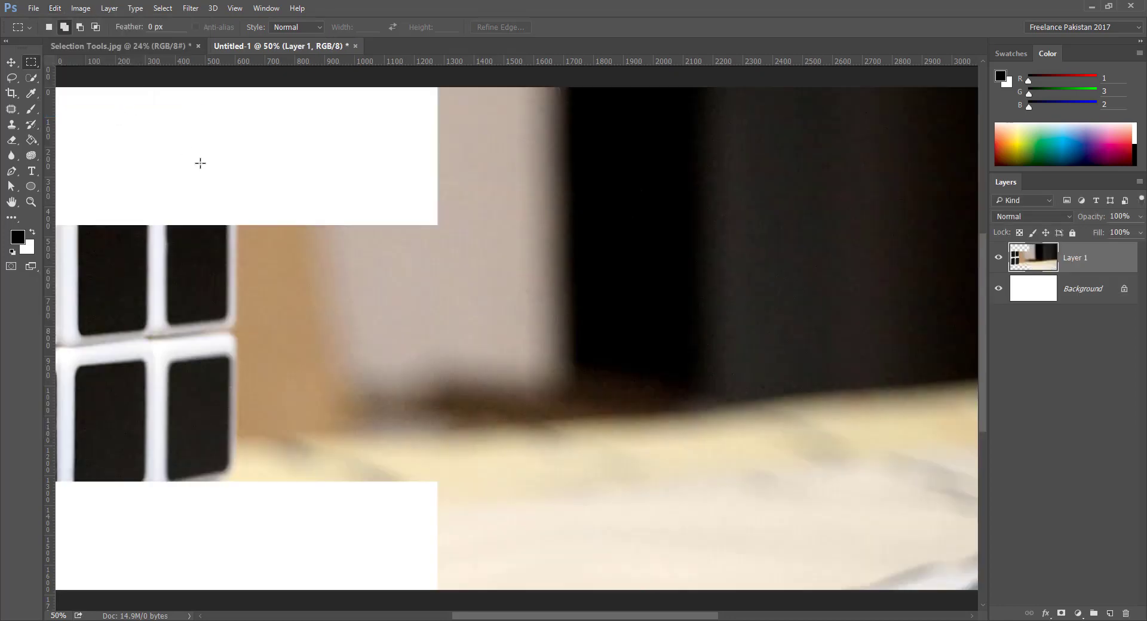
scroll(629, 309, down, 3)
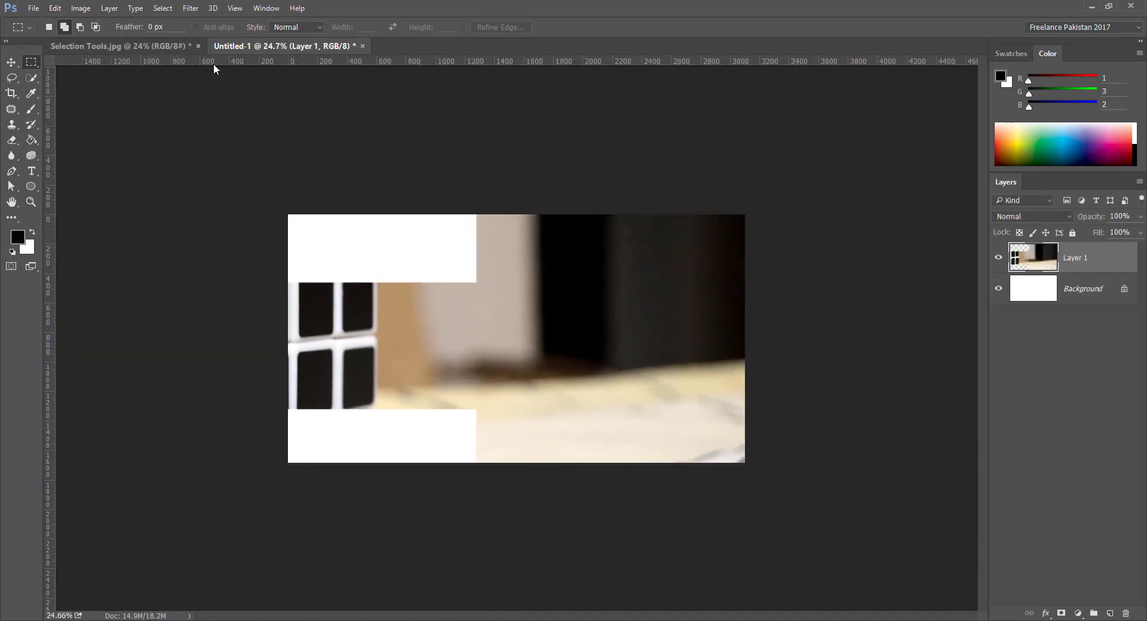
Close Untitled-1 without saving, returning to Selection Tools.jpg.
click(153, 45)
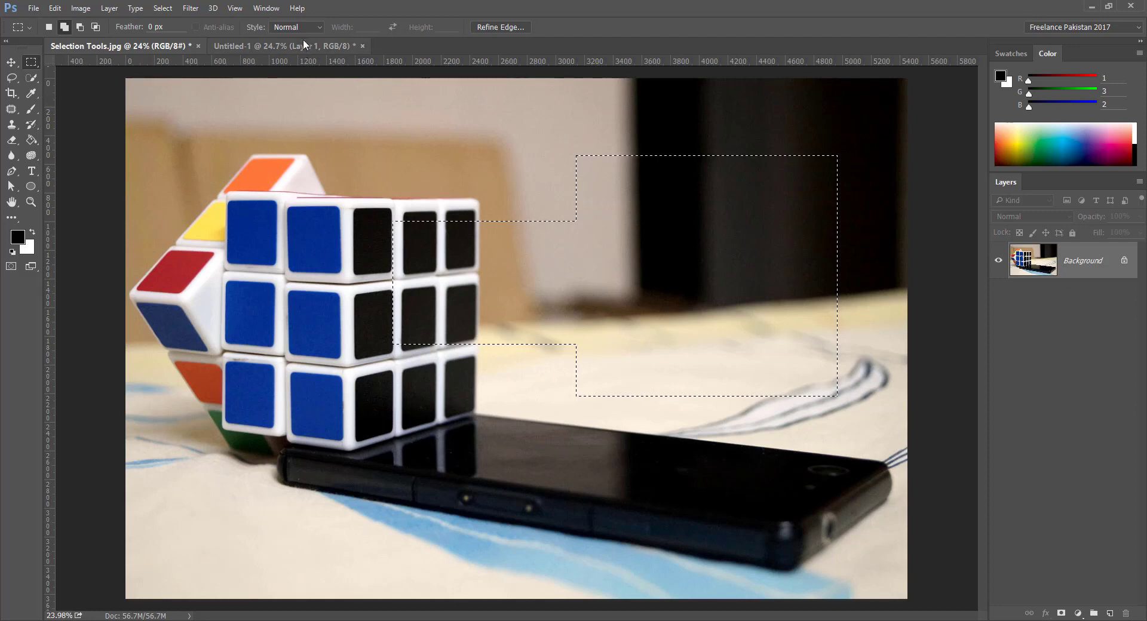
click(234, 48)
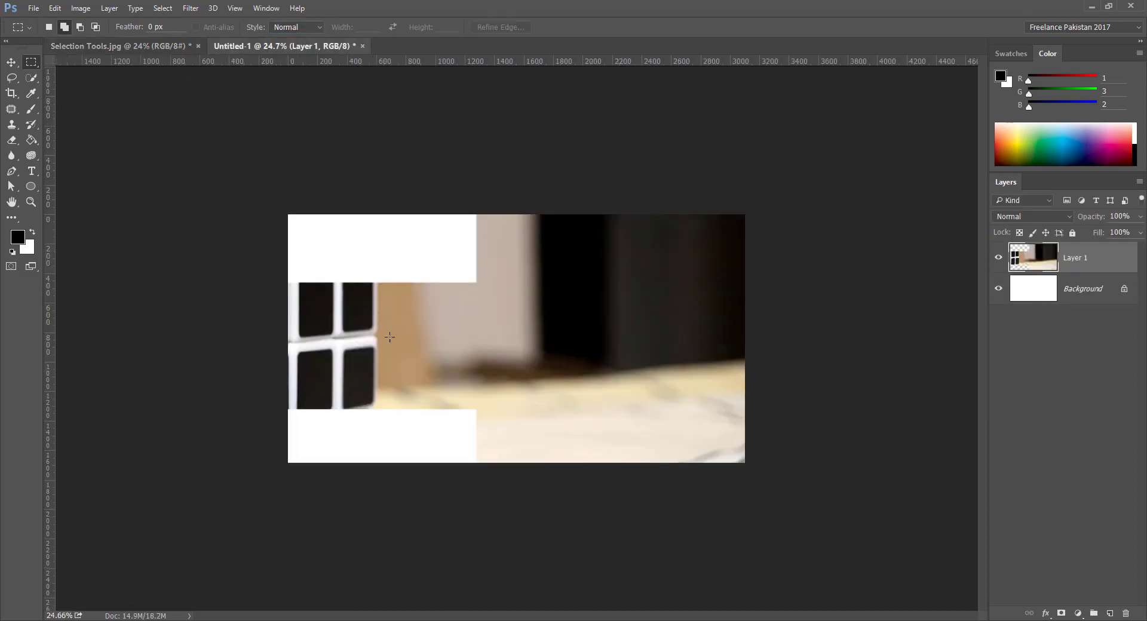
click(362, 46)
click(591, 240)
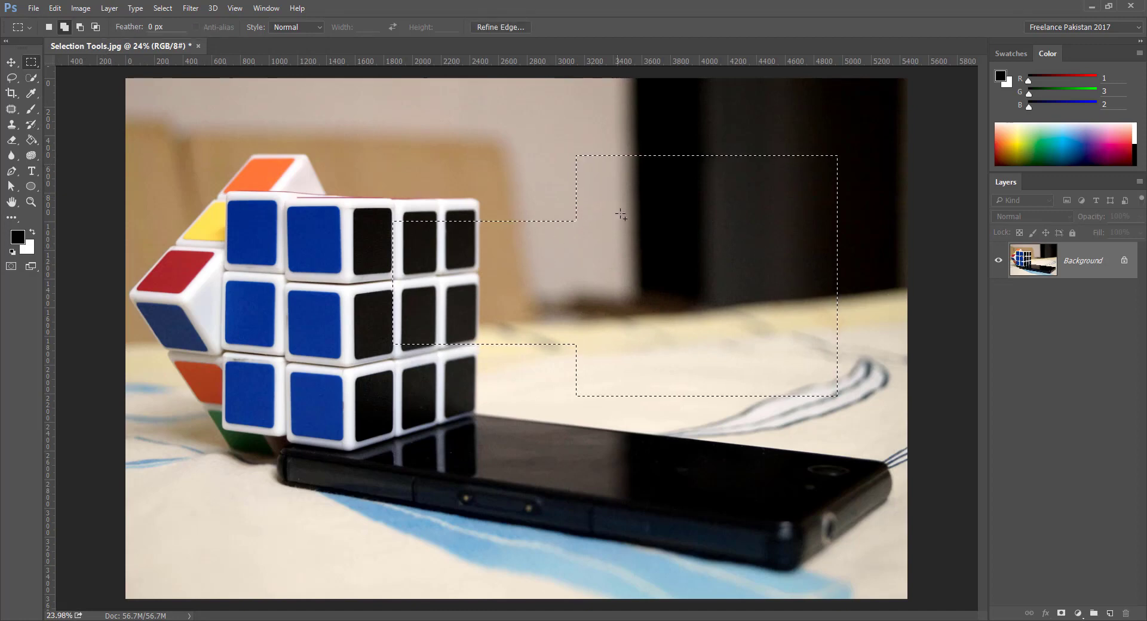
Deselect, then draw a rectangle around the cube's two columns of blue tiles.
scroll(596, 253, up, 1)
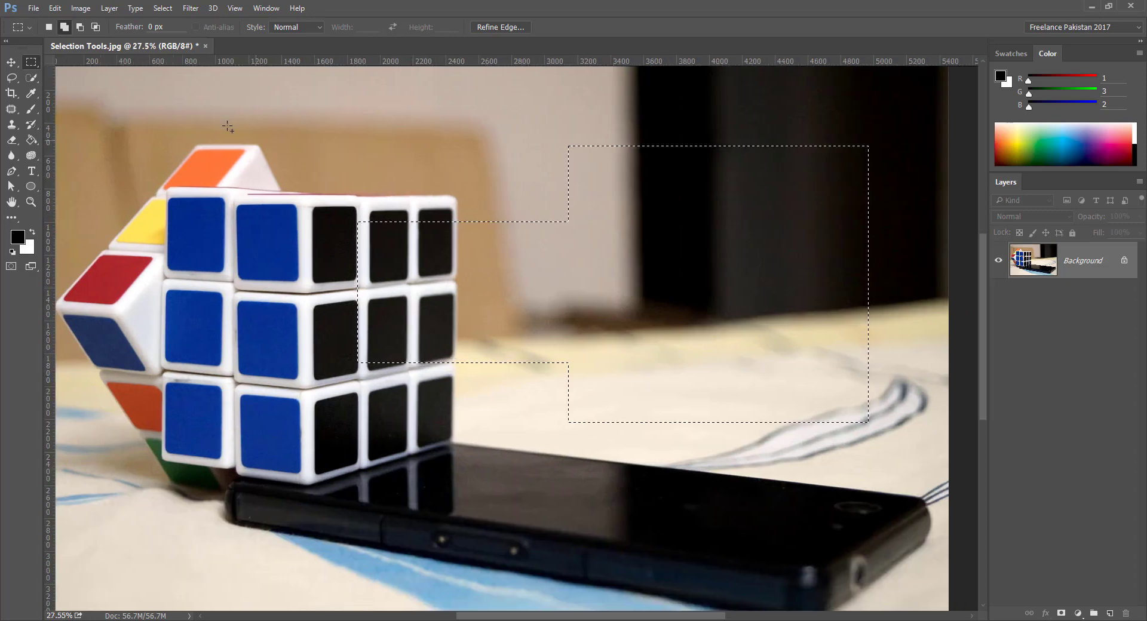
click(56, 9)
click(56, 9)
click(159, 9)
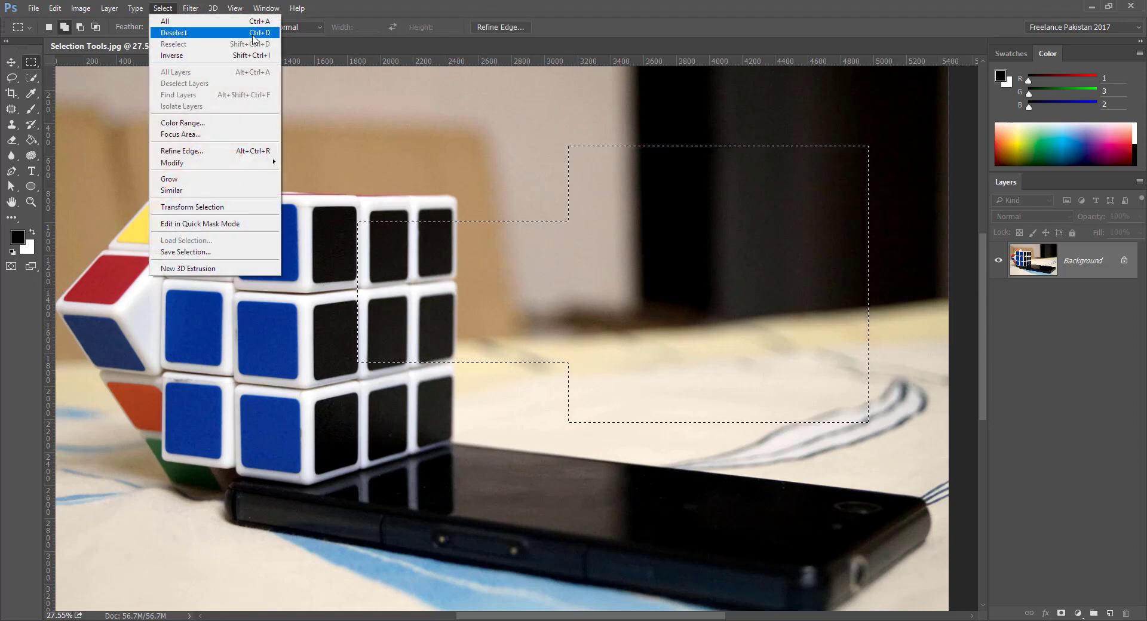
click(185, 37)
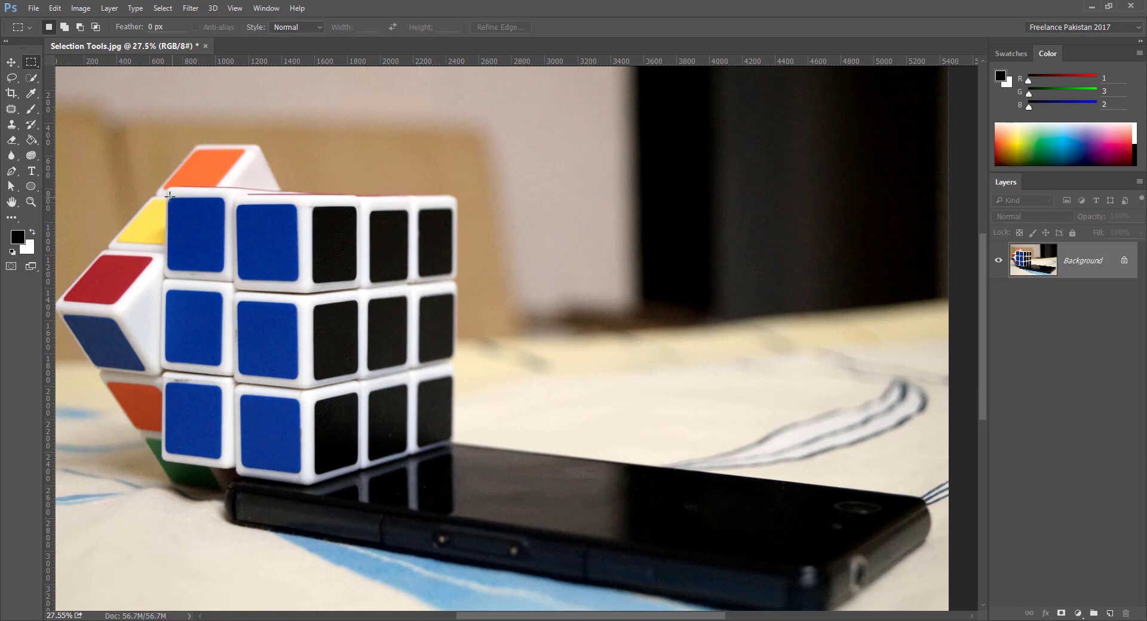
drag(170, 196, 330, 490)
Subtract a strip from the selection's right side and a thin strip from its bottom.
click(81, 28)
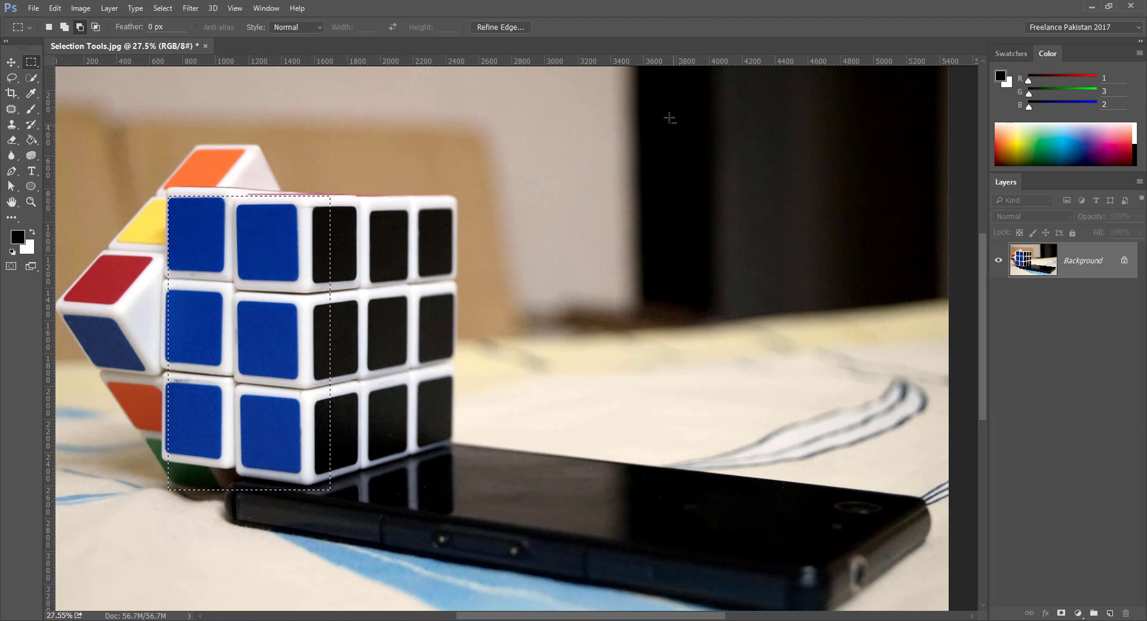
key(shift)
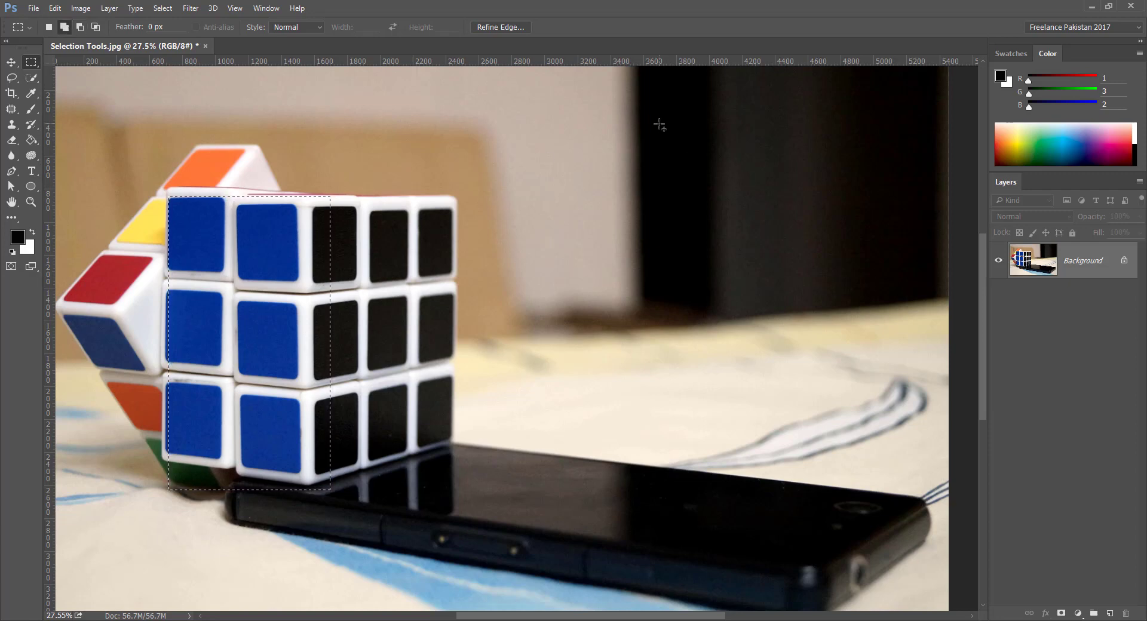
click(80, 27)
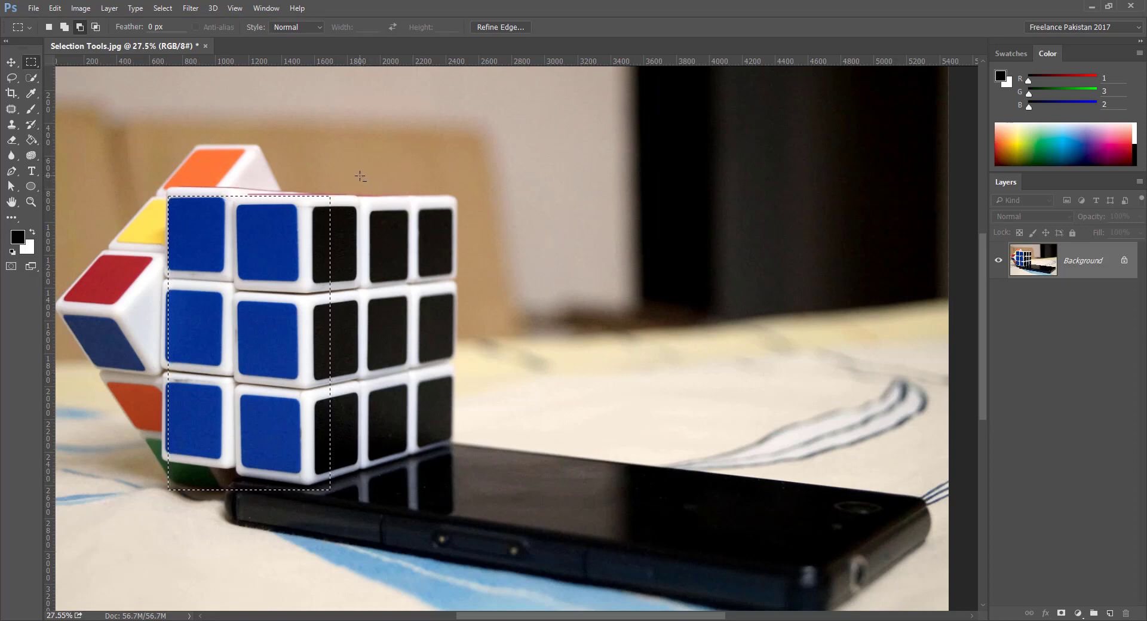
drag(360, 176, 306, 512)
drag(306, 512, 306, 512)
drag(307, 511, 121, 480)
Copy the blue tiles and paste them into a new 835×1720 px clipboard-sized document.
click(55, 8)
click(76, 90)
click(33, 9)
click(45, 21)
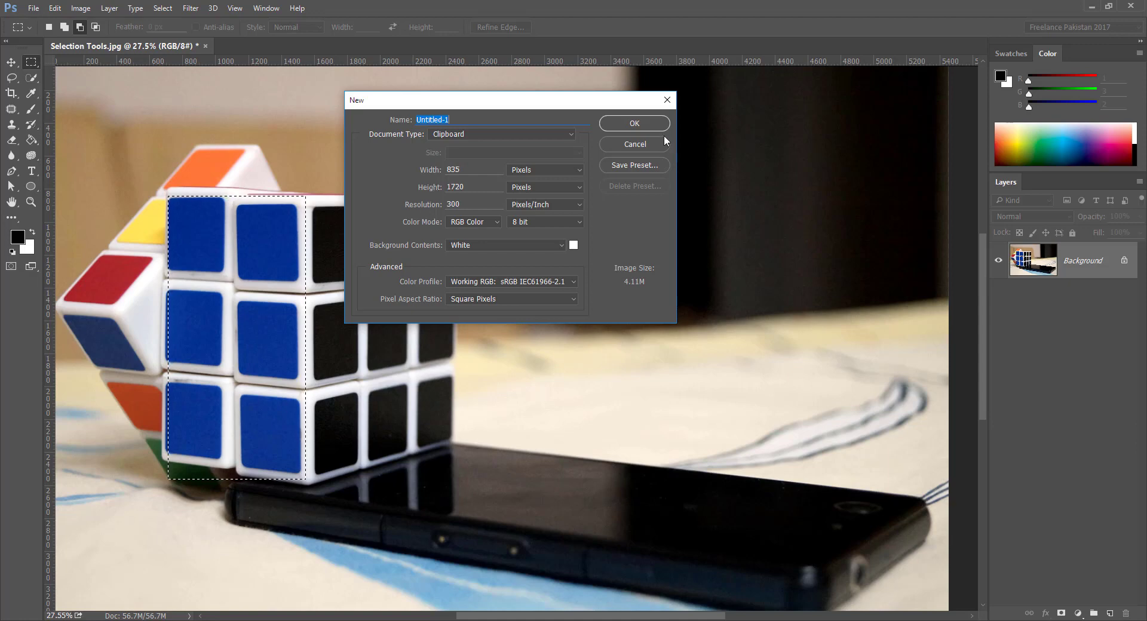
click(647, 121)
key(ctrl+v)
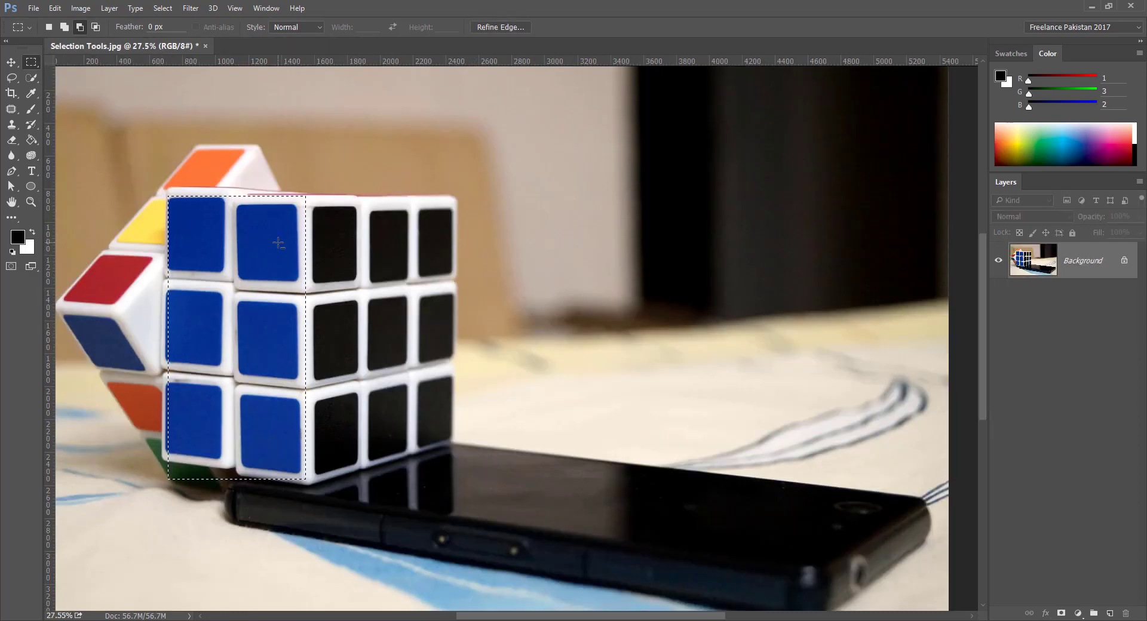
click(208, 147)
key(ctrl+z)
Deselect, then intersect a cube-and-phone rectangle with a second one, leaving only the black-tile columns.
click(163, 9)
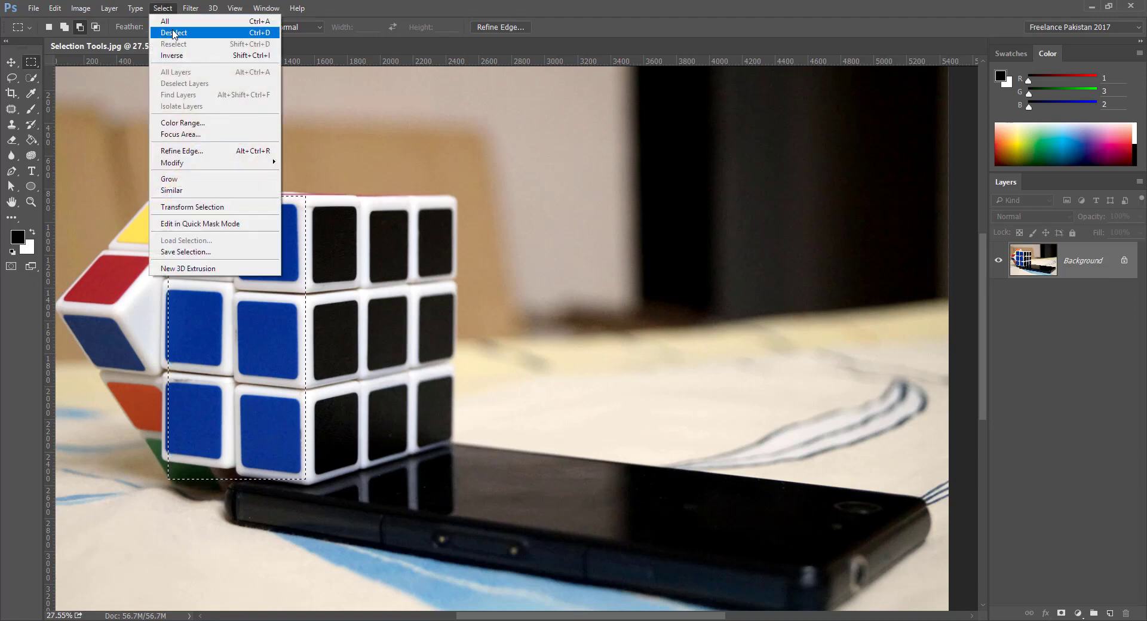
click(177, 32)
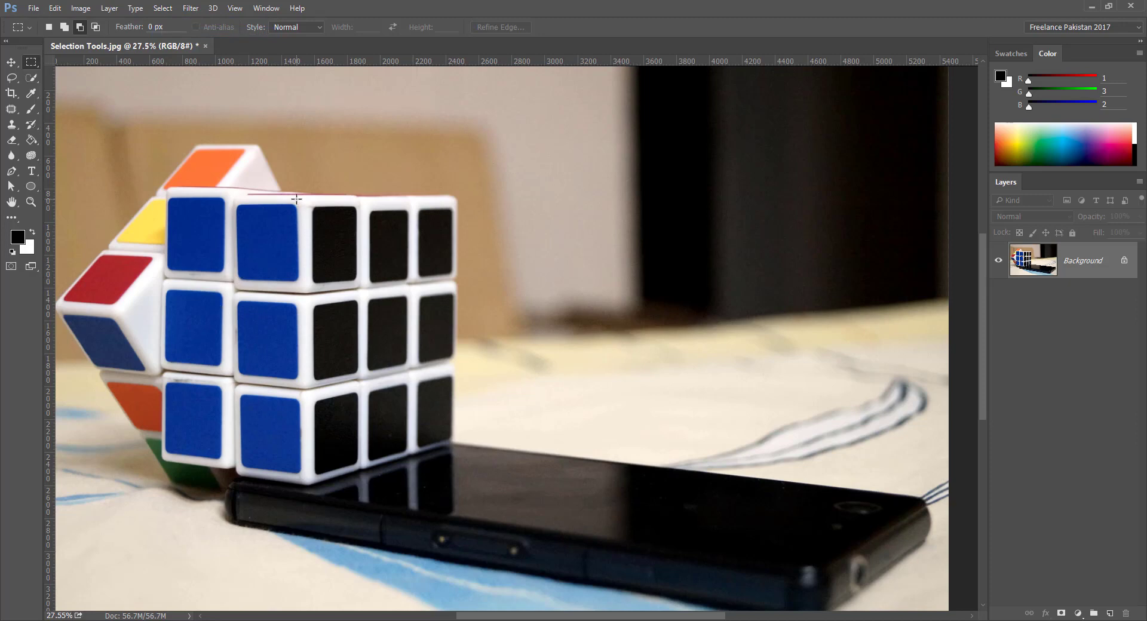
drag(296, 199, 515, 515)
click(94, 26)
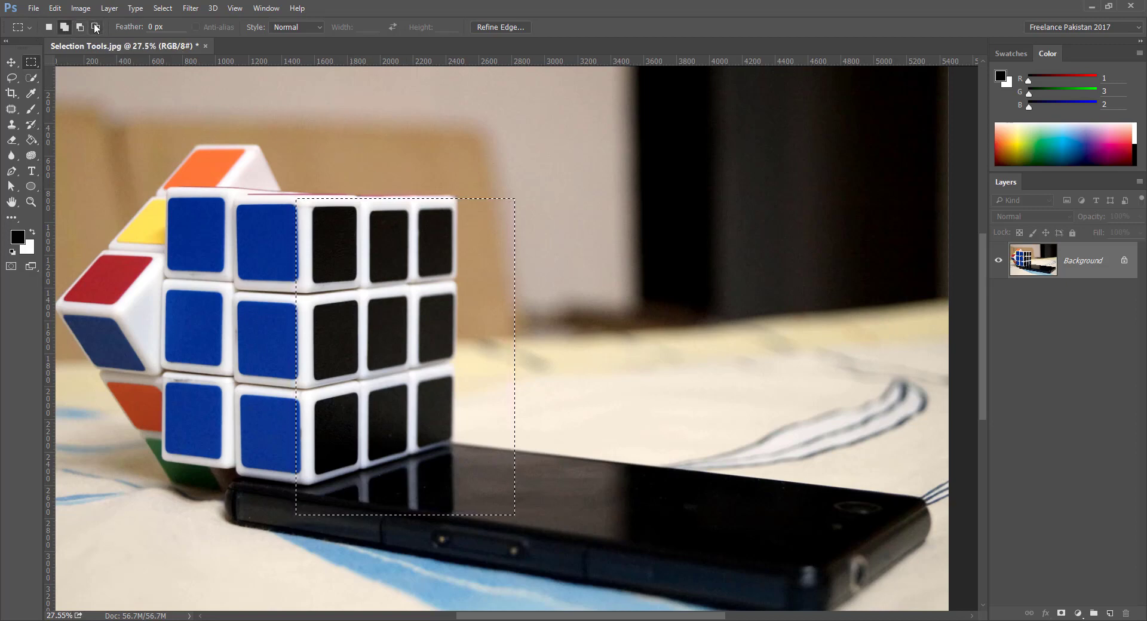
click(96, 27)
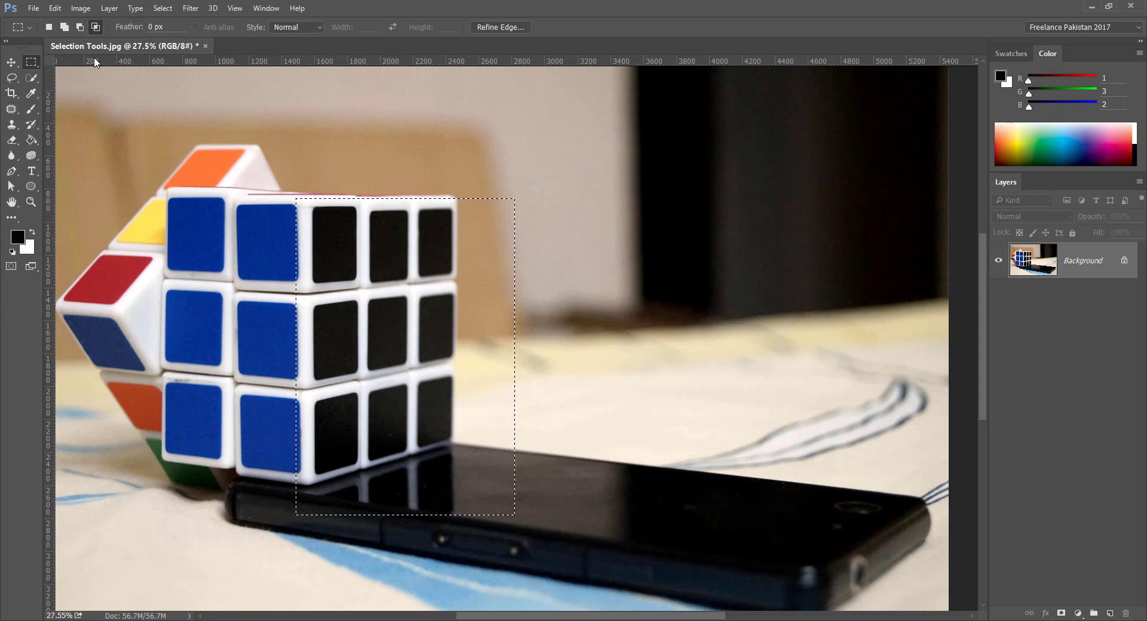
drag(378, 151, 597, 441)
Paste the black-tile strip into a new 828×1467 px document, then close it without saving.
key(ctrl+n)
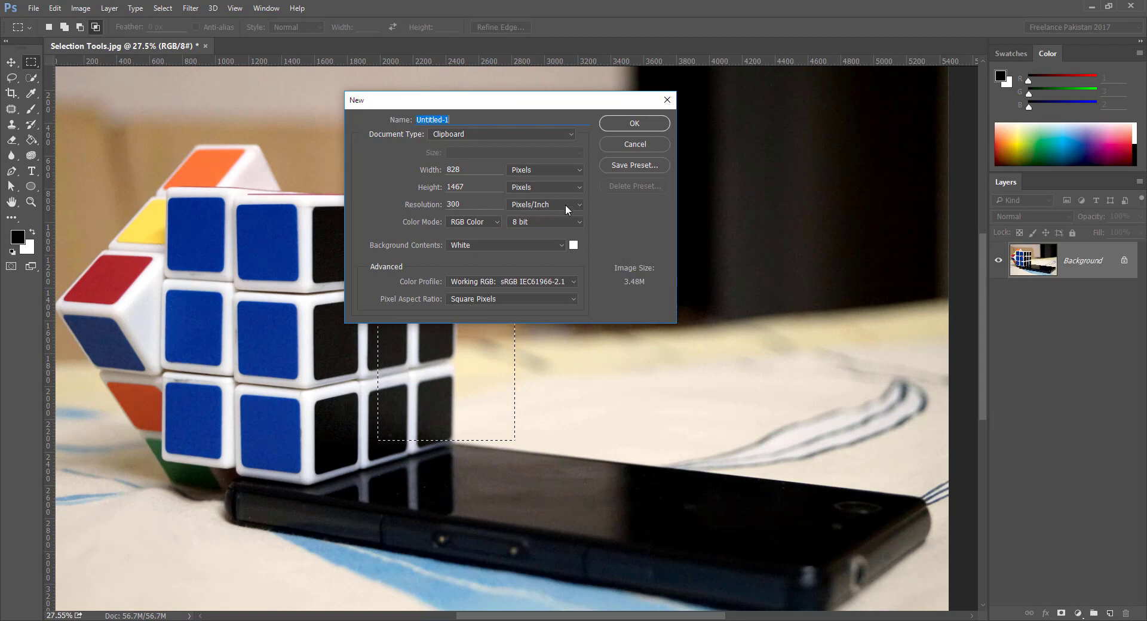
click(633, 123)
key(ctrl+v)
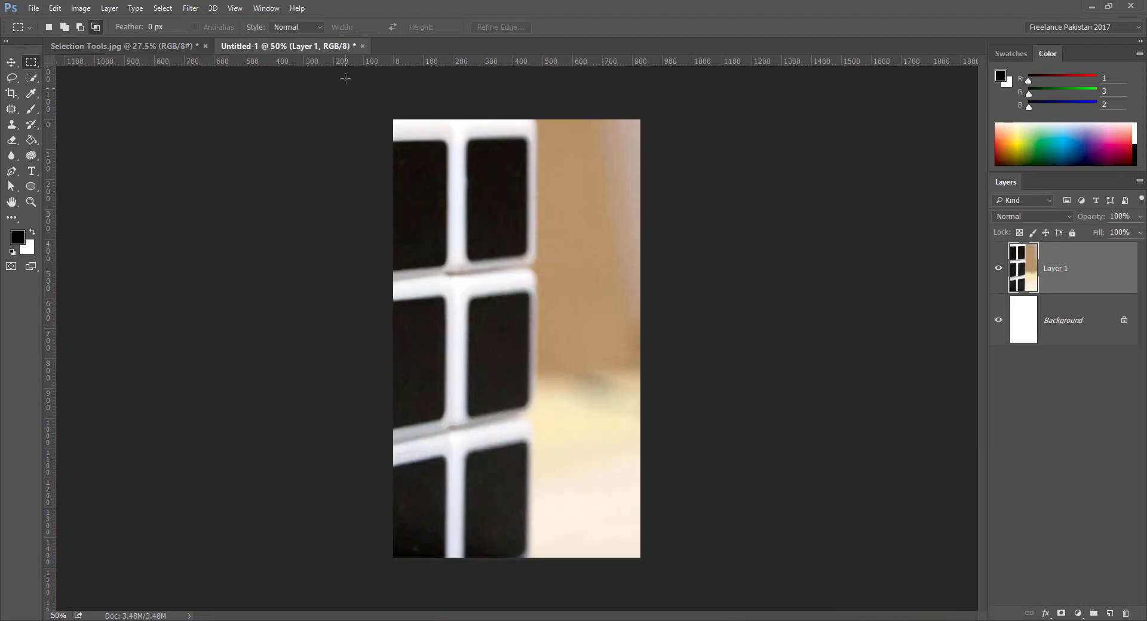
click(362, 46)
key(n)
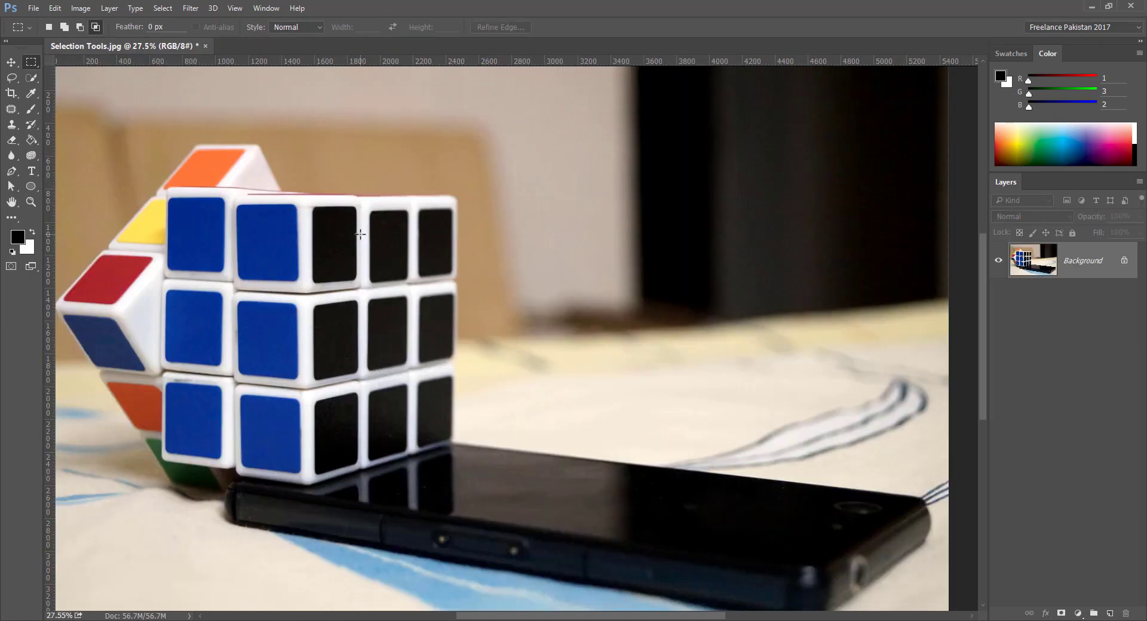
Draw a fresh rectangle from the cube's right columns down onto the phone, previewing Shift/Alt modes.
click(50, 28)
drag(257, 193, 515, 506)
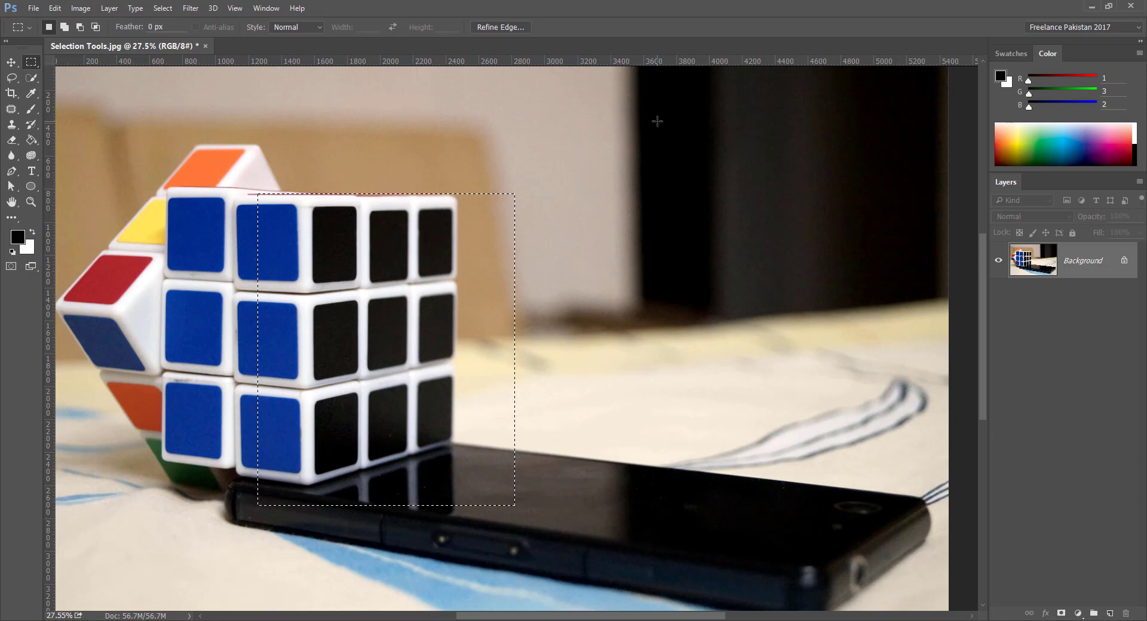
key(shift)
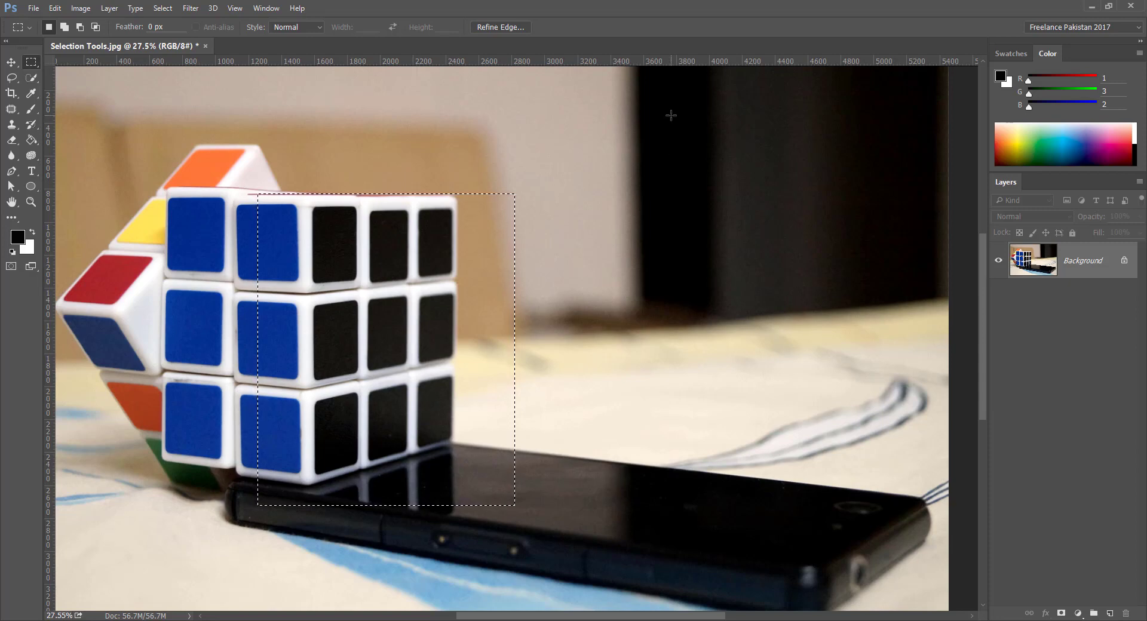
key(alt)
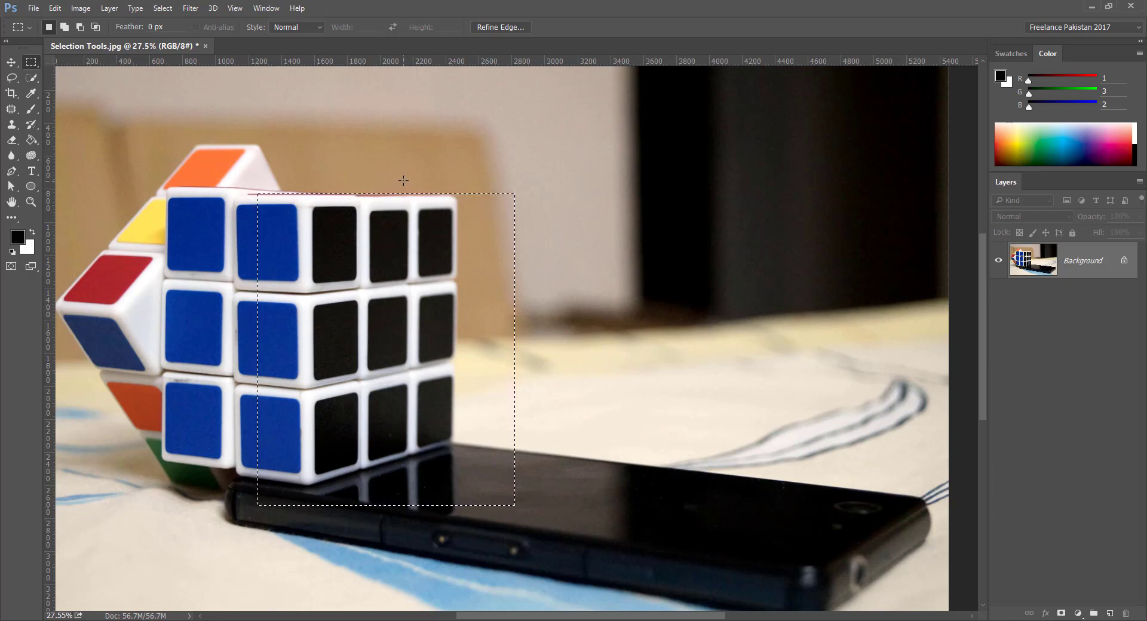
Add four stepped rectangles rising to the top right, then subtract a large rectangle across the middle.
drag(411, 163, 596, 322)
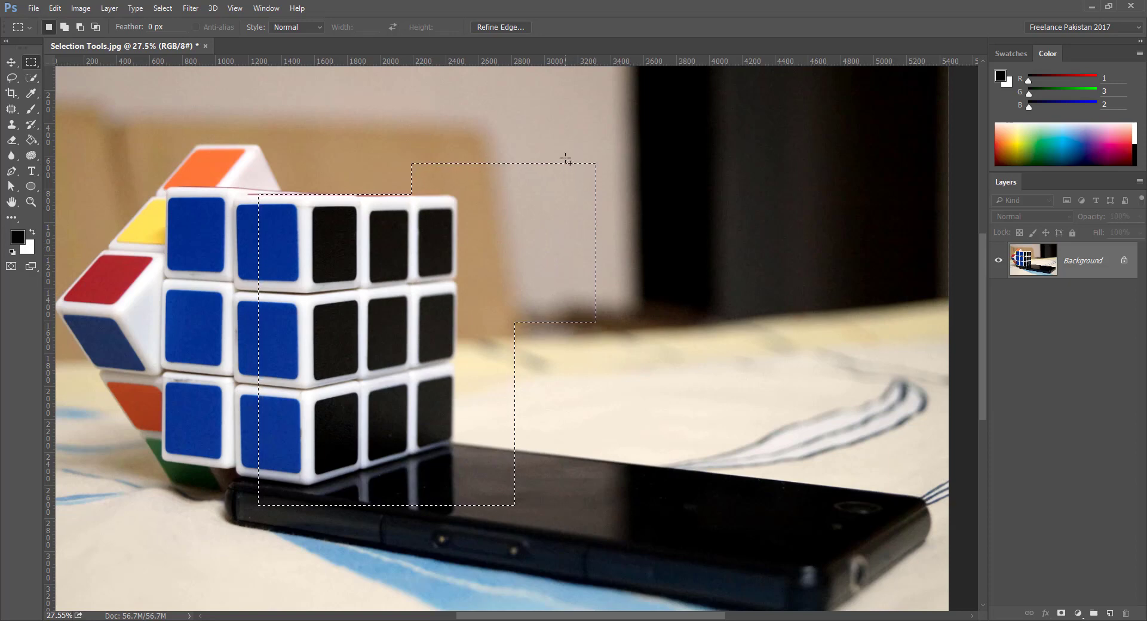
drag(572, 129, 731, 251)
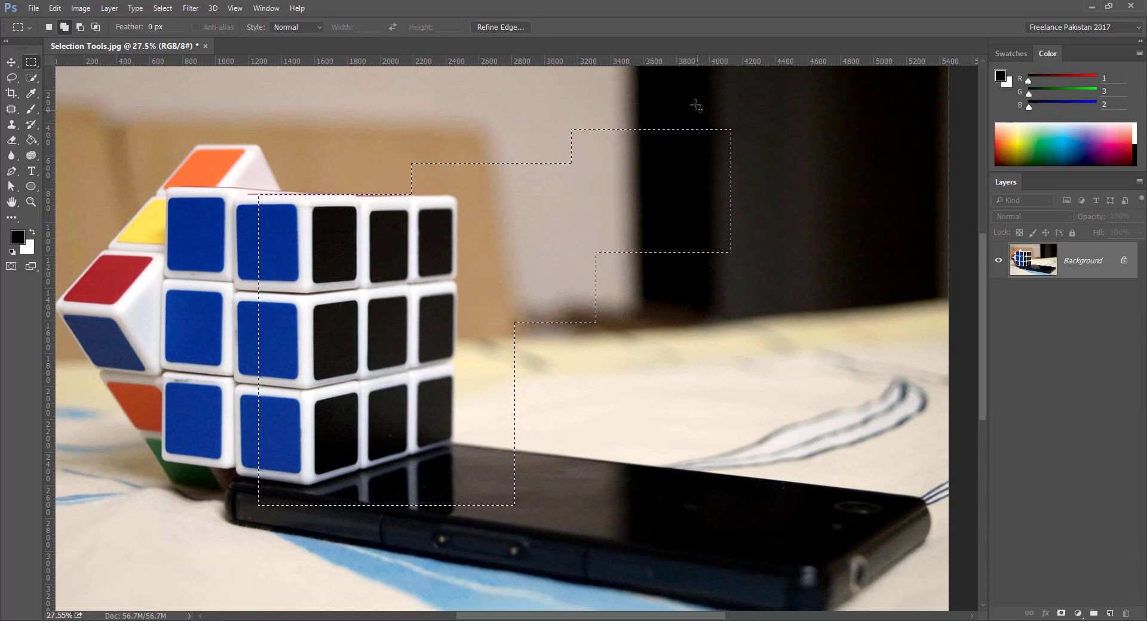
drag(694, 104, 809, 205)
drag(779, 89, 892, 180)
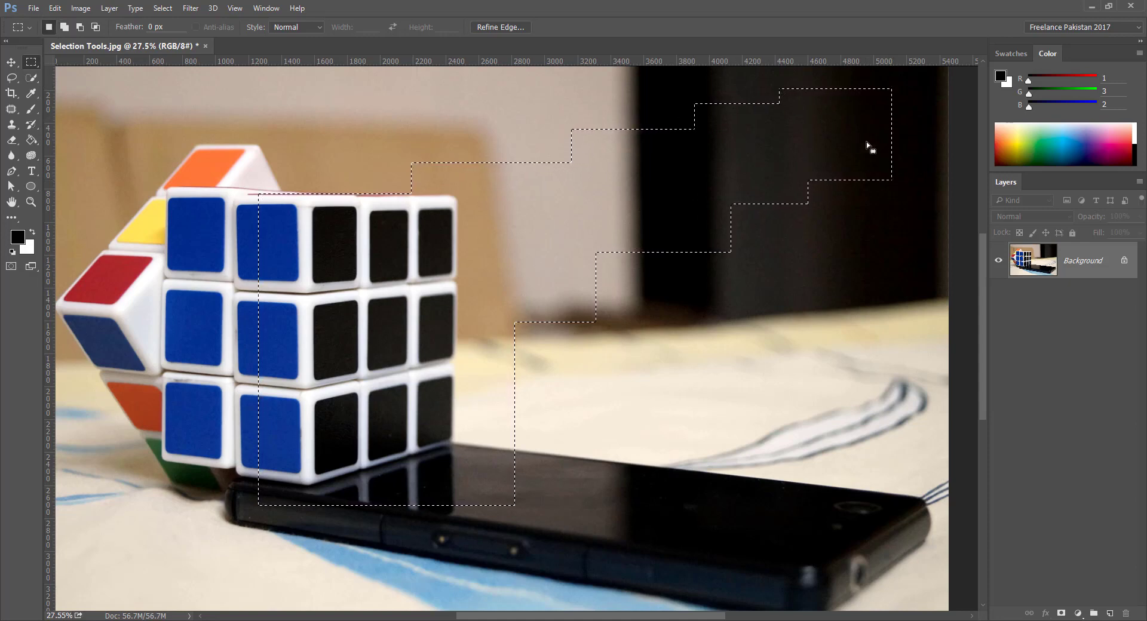
drag(916, 126, 525, 369)
Build a new U-shaped selection on the dark backdrop from two added rectangles minus a tall notch.
click(500, 198)
drag(622, 175, 799, 377)
drag(663, 136, 754, 251)
drag(651, 113, 776, 342)
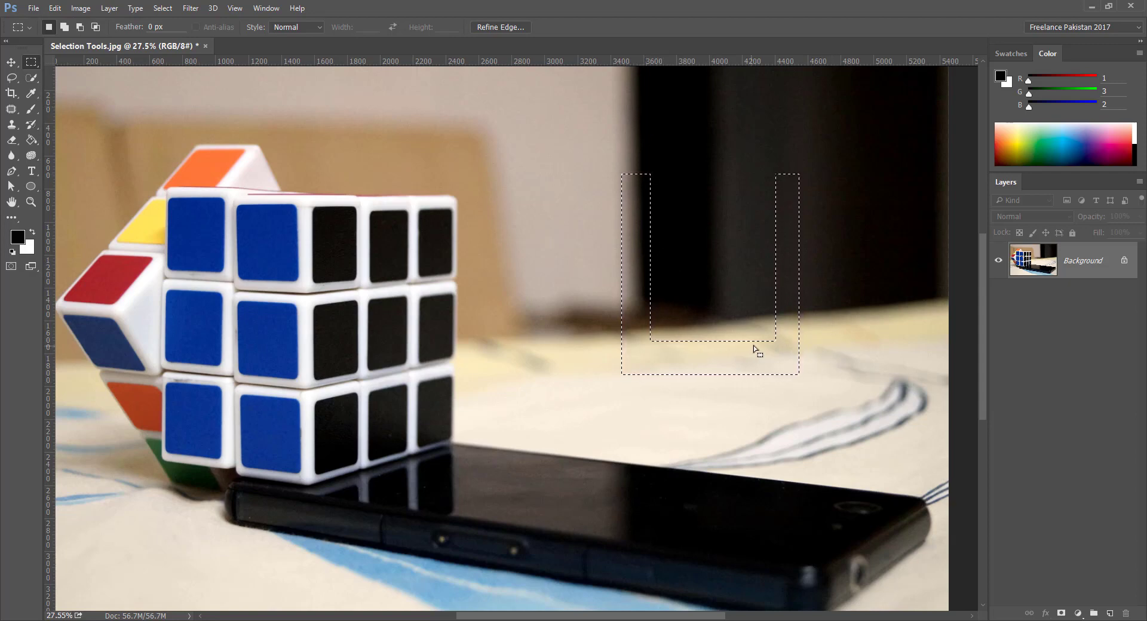
Fill the U-shaped selection with black on a new layer and deselect.
key(ctrl+shift+alt+n)
key(alt+BackSpace)
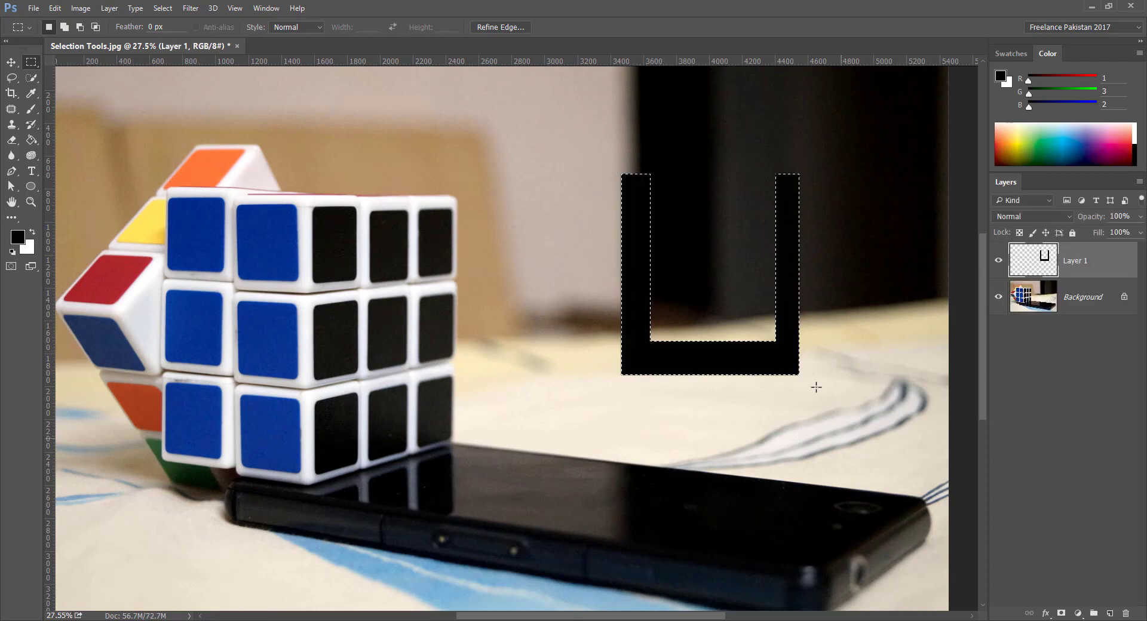
key(ctrl+d)
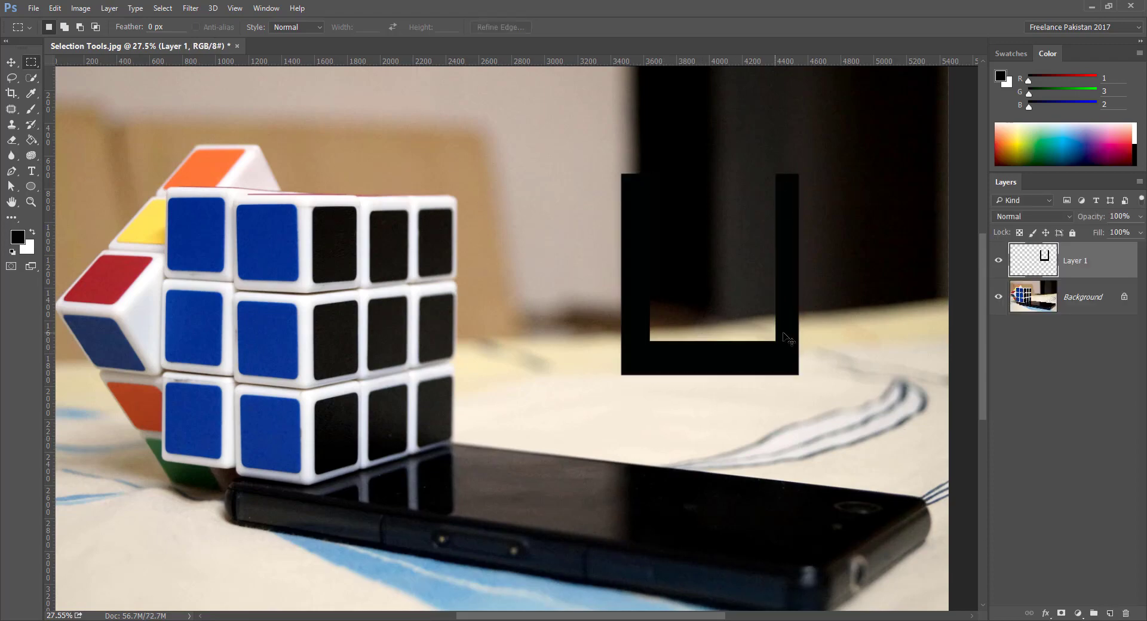
scroll(788, 339, up, 5)
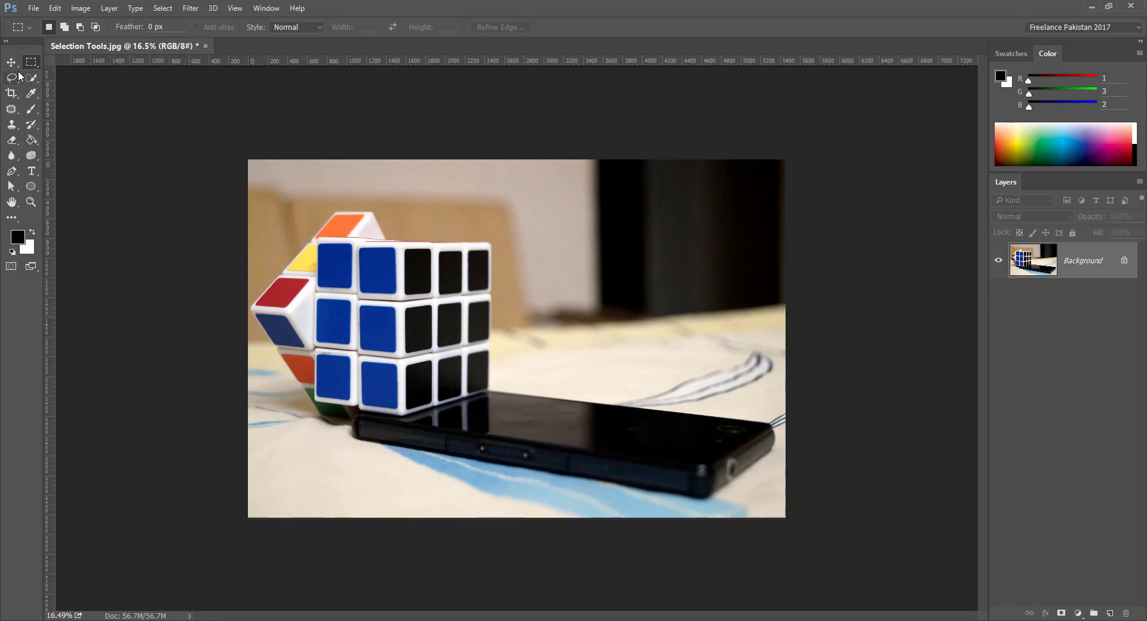
right_click(33, 62)
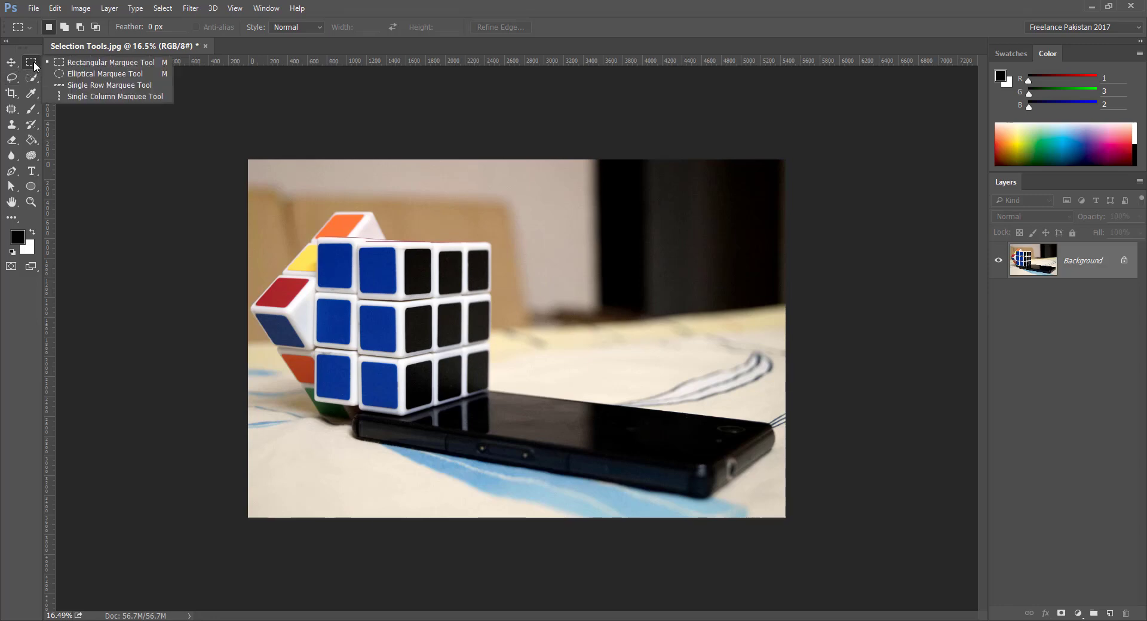
click(31, 35)
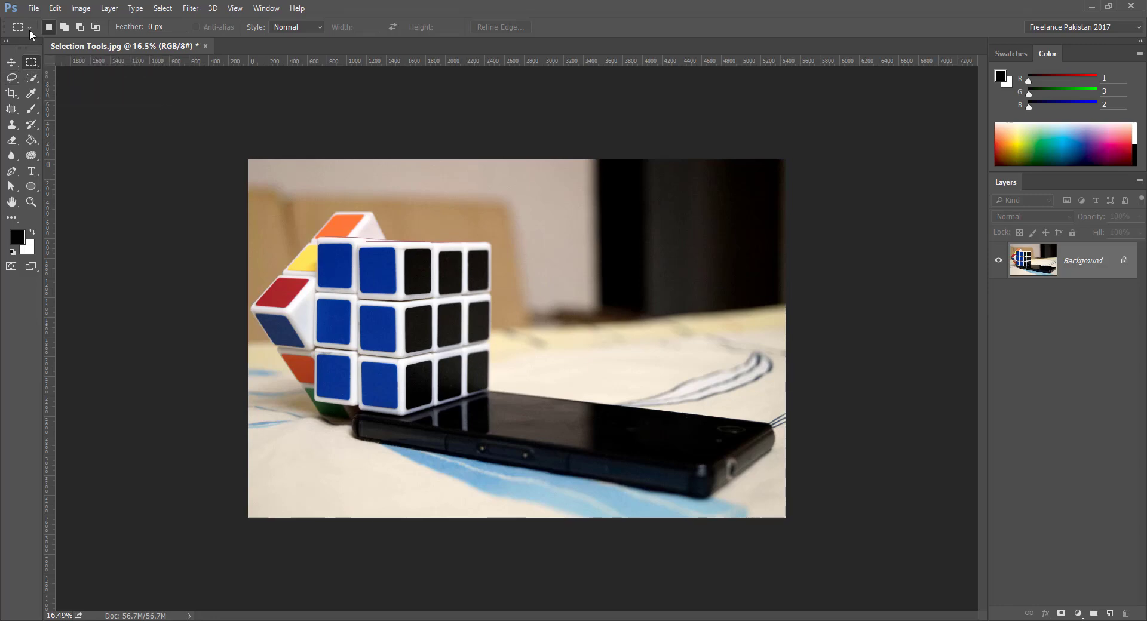
click(30, 30)
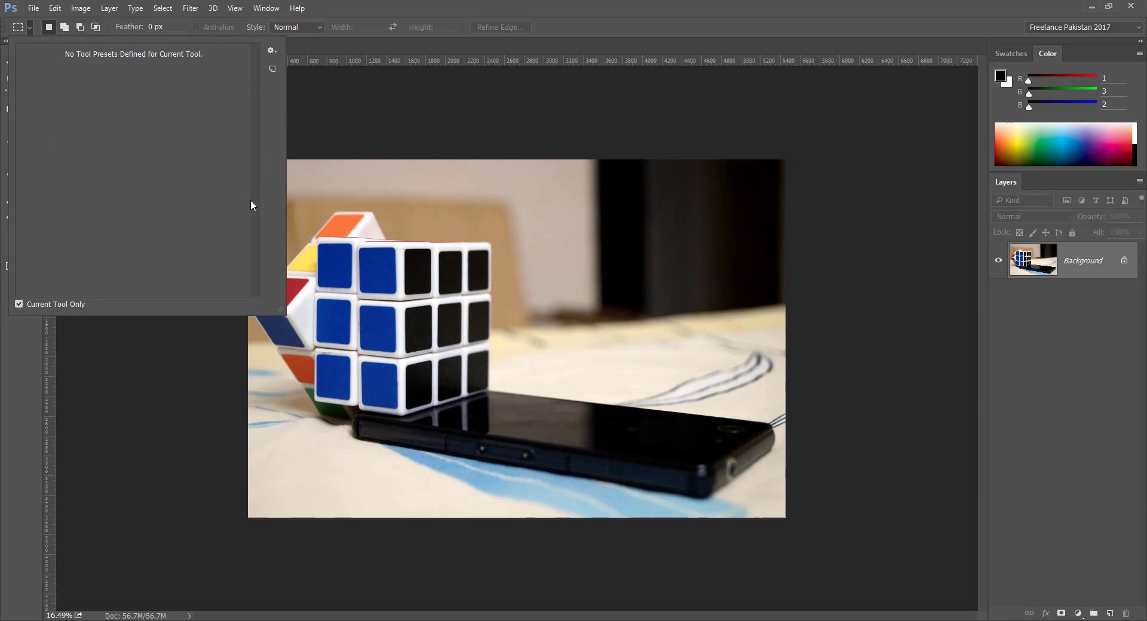
click(349, 36)
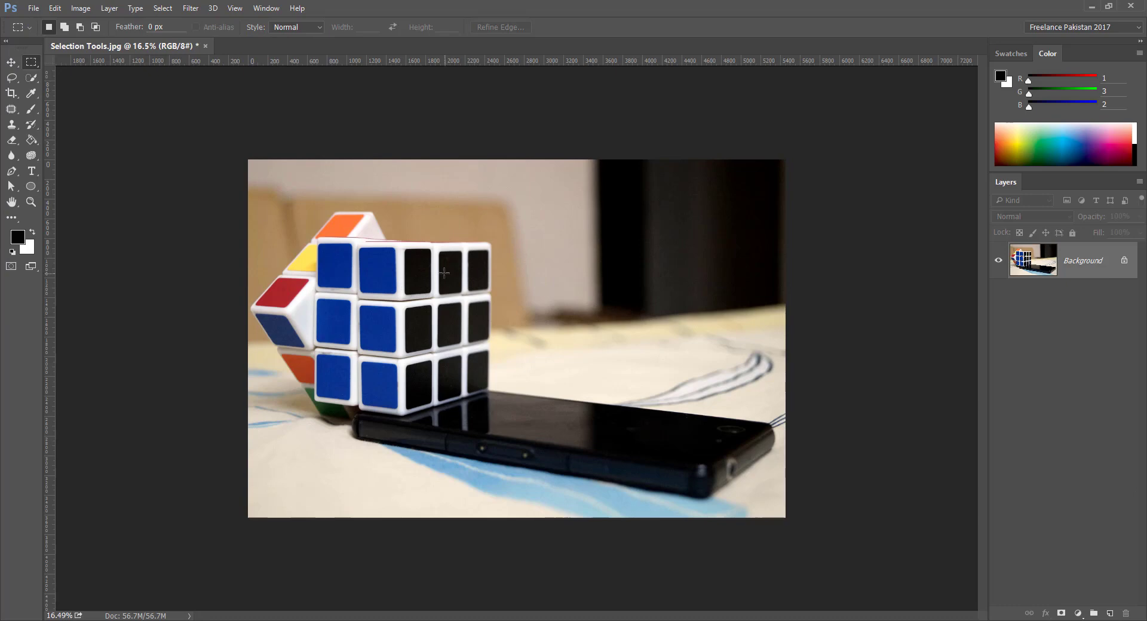
click(27, 28)
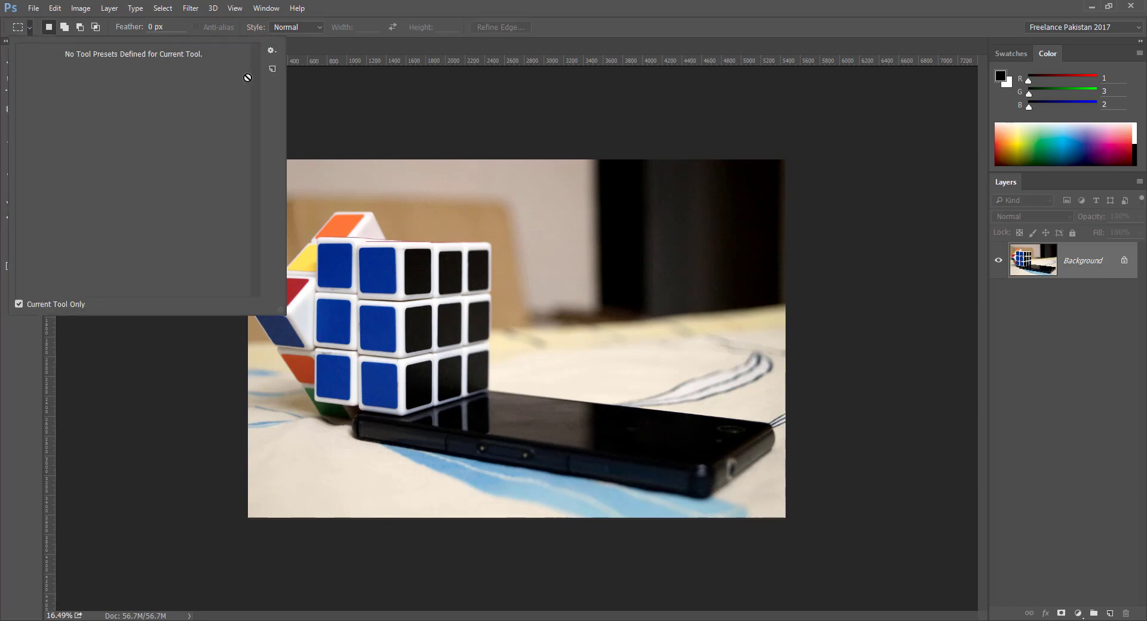
click(272, 51)
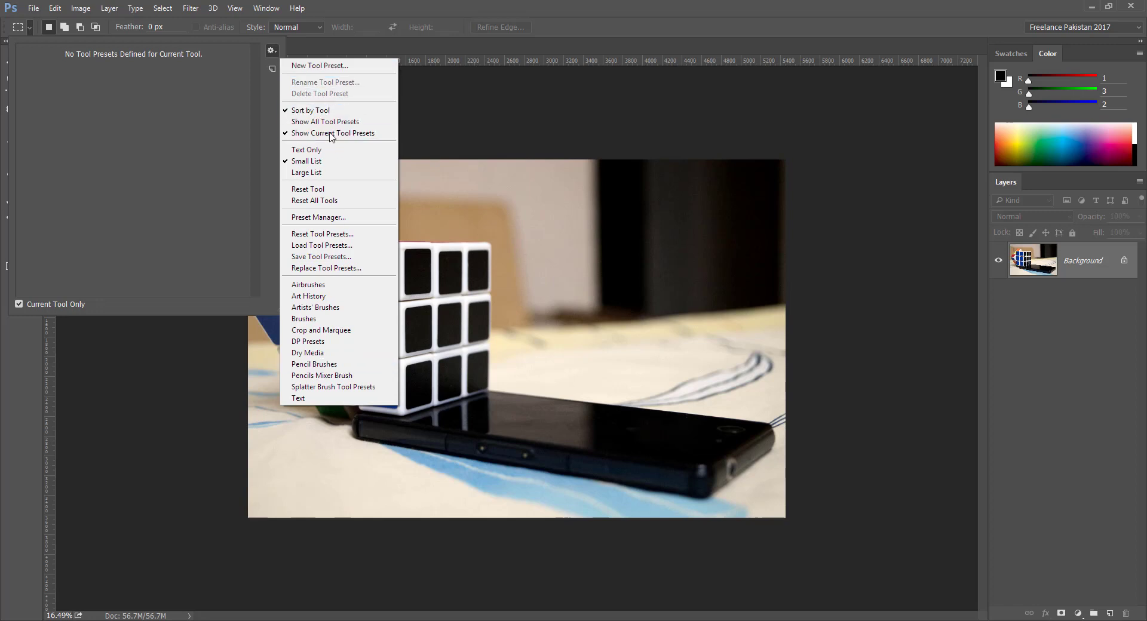
click(271, 75)
click(272, 66)
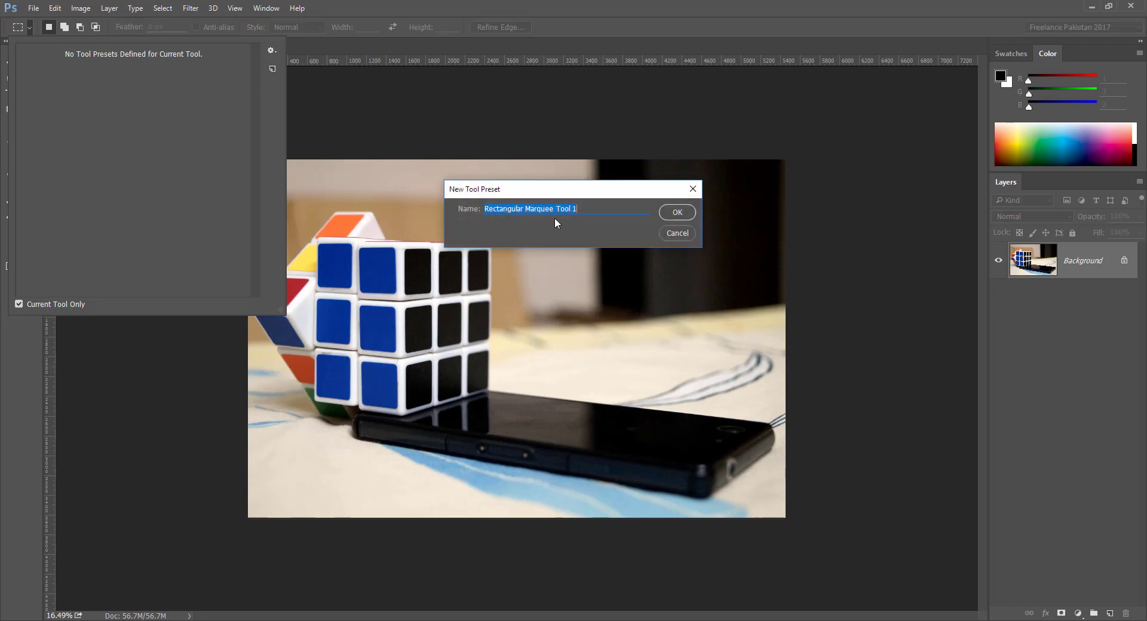
text(Any Name)
click(677, 233)
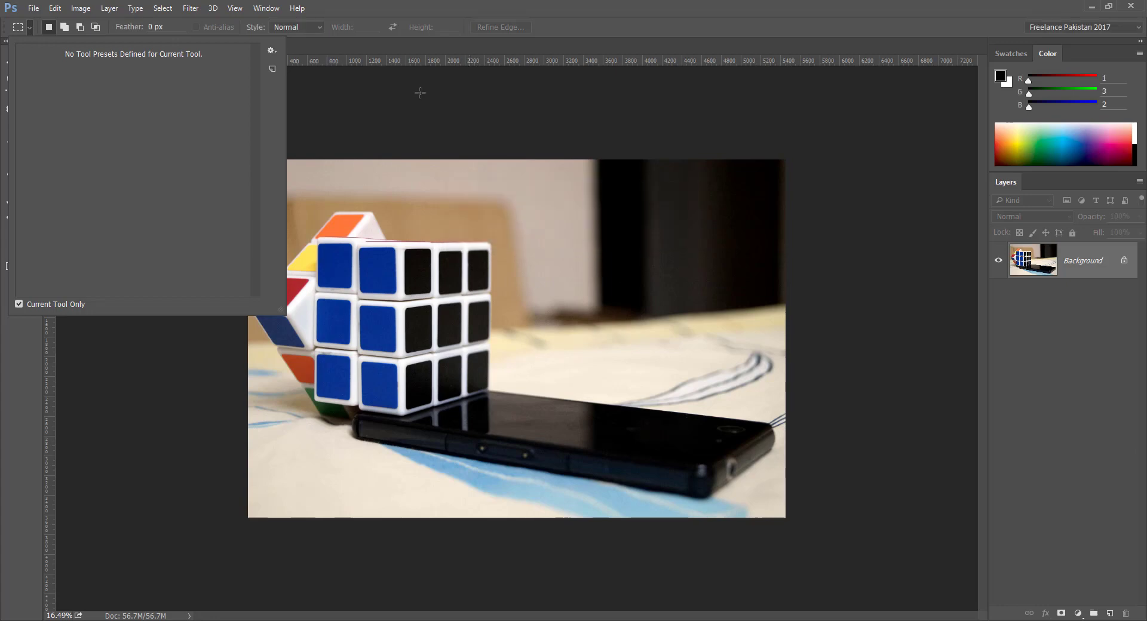
click(353, 51)
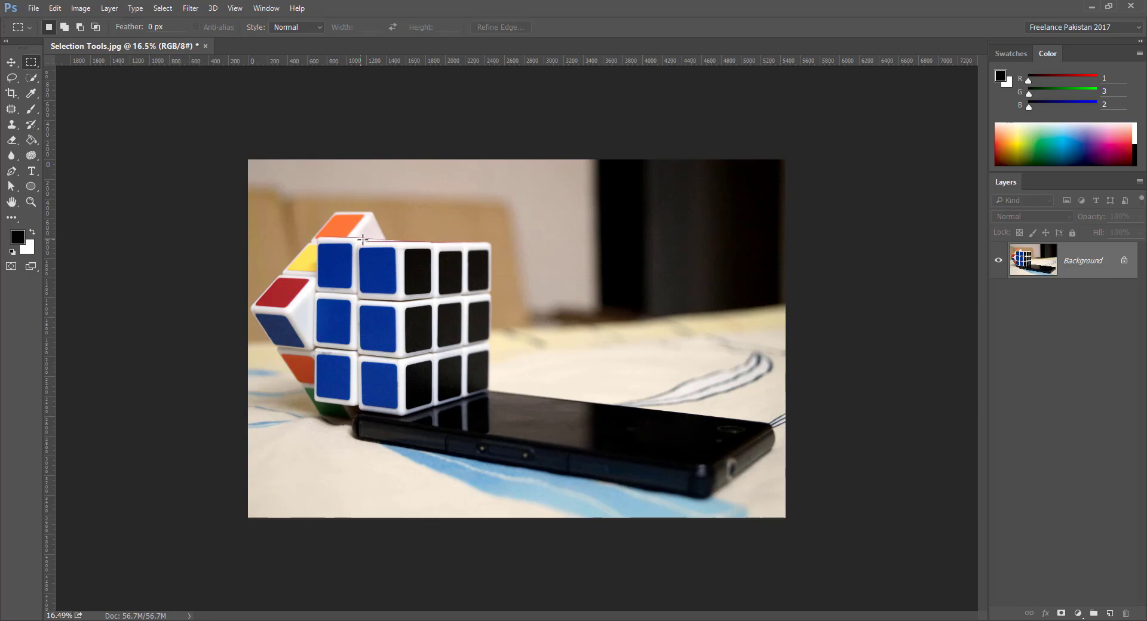
Select a rectangle over the cube's right side and paste it into a new document.
drag(364, 194, 585, 423)
key(ctrl+n)
click(634, 126)
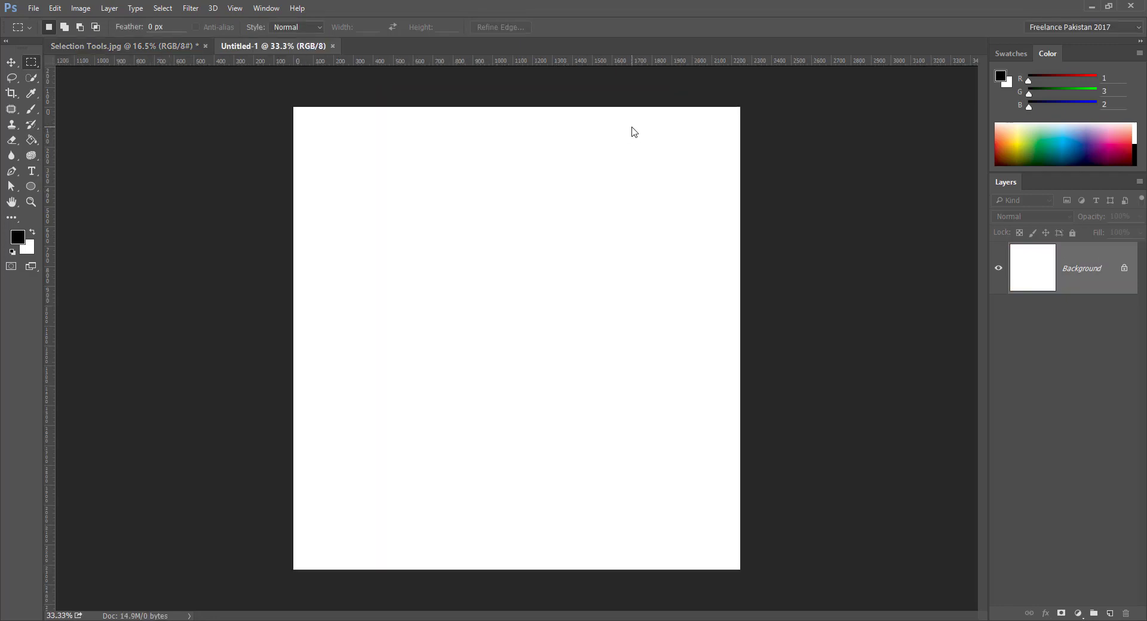
key(ctrl+v)
Switch to the Move tool and toggle the Show Transform Controls option.
click(12, 63)
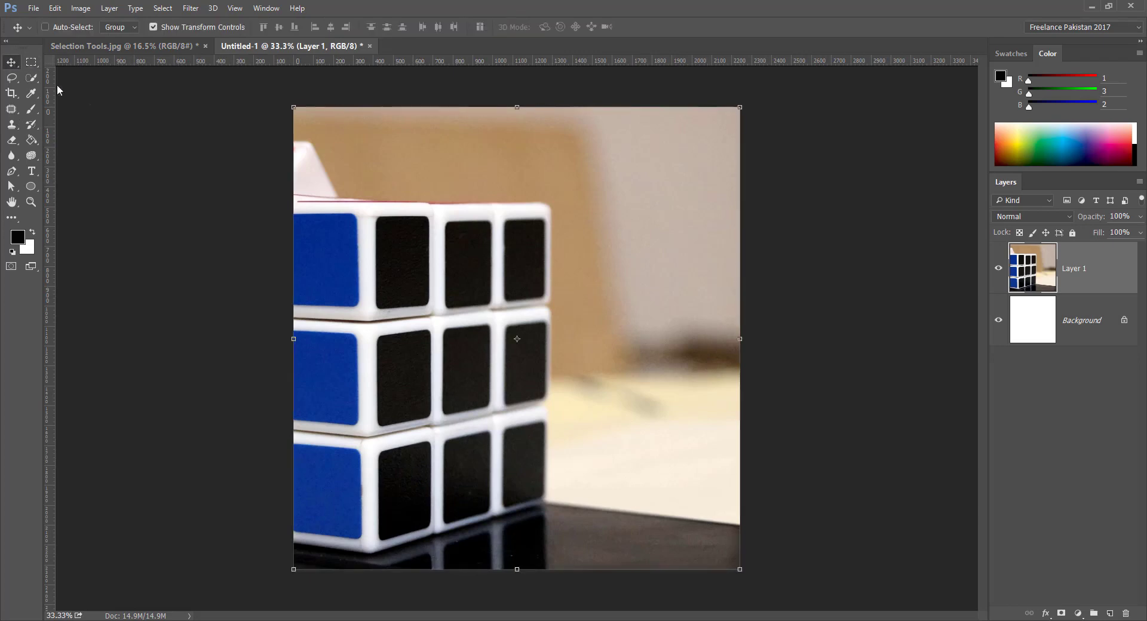
key(ctrl+t)
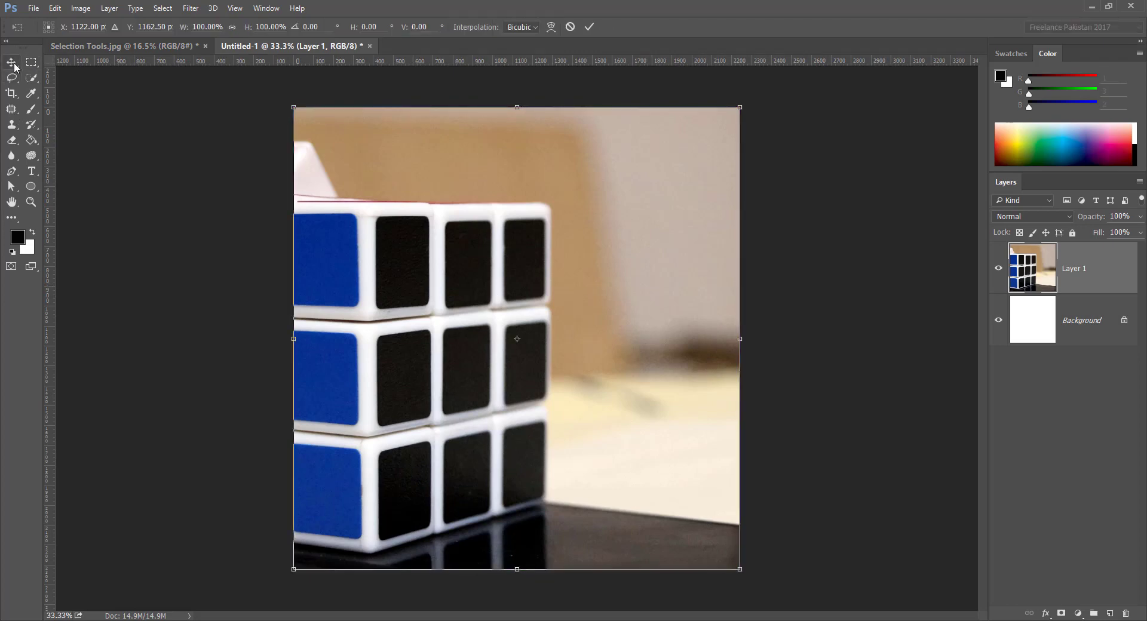
click(11, 62)
click(66, 76)
click(12, 63)
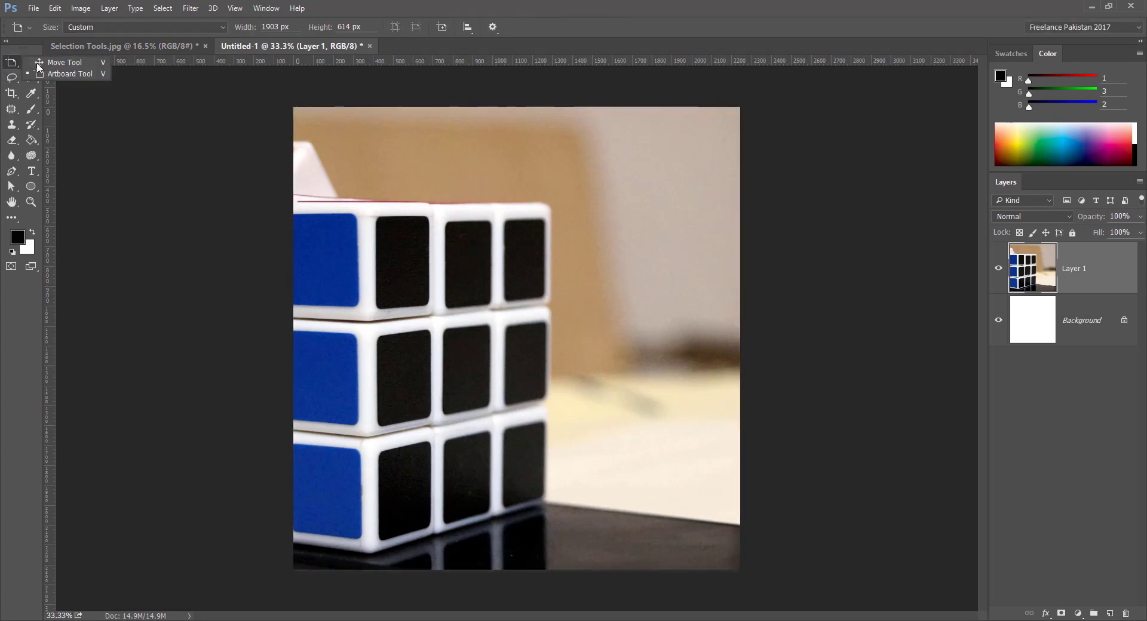
click(66, 64)
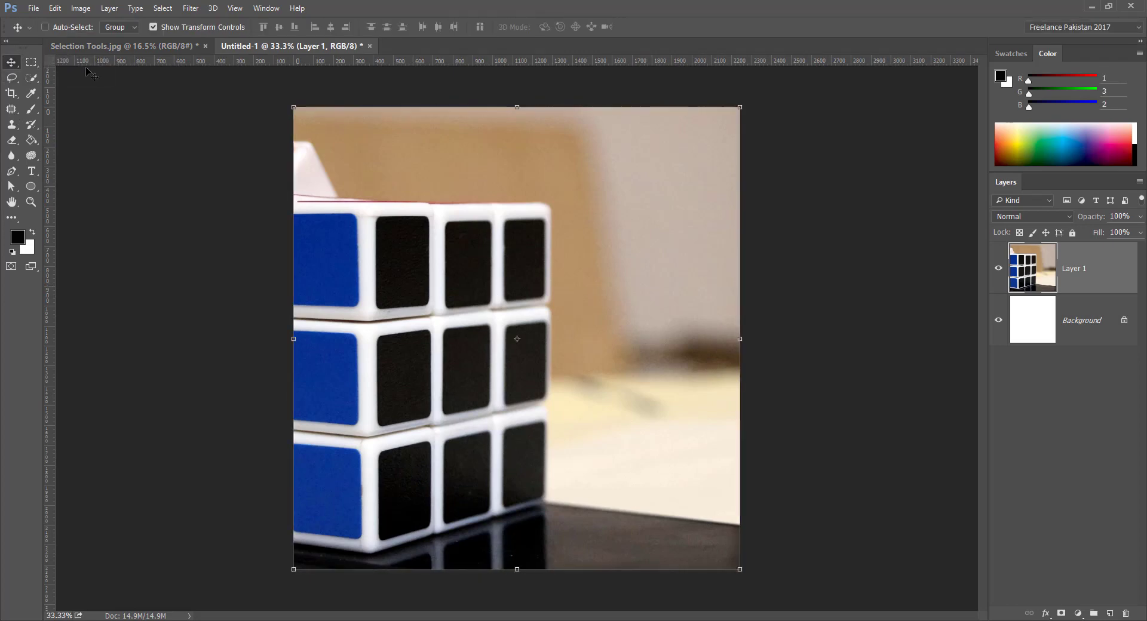
click(168, 27)
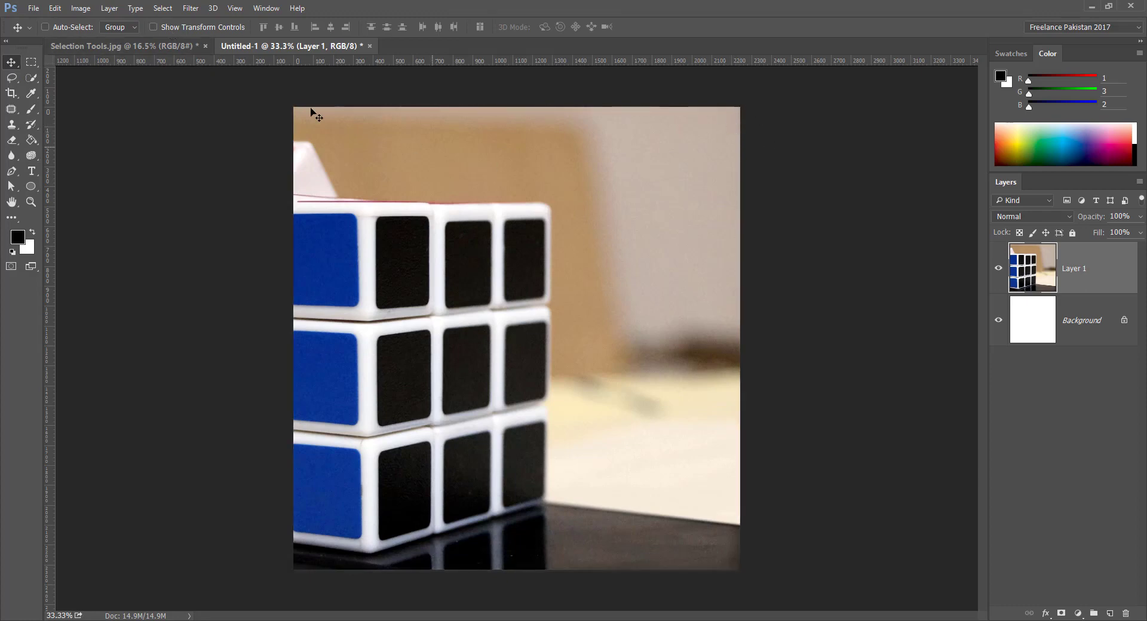
click(154, 27)
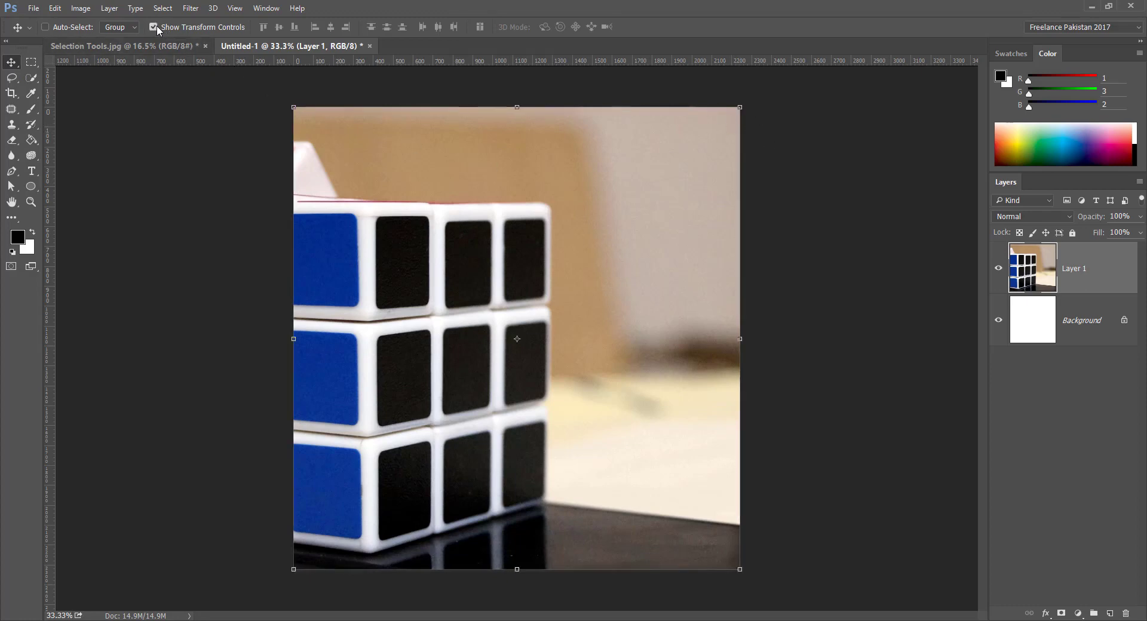
click(156, 25)
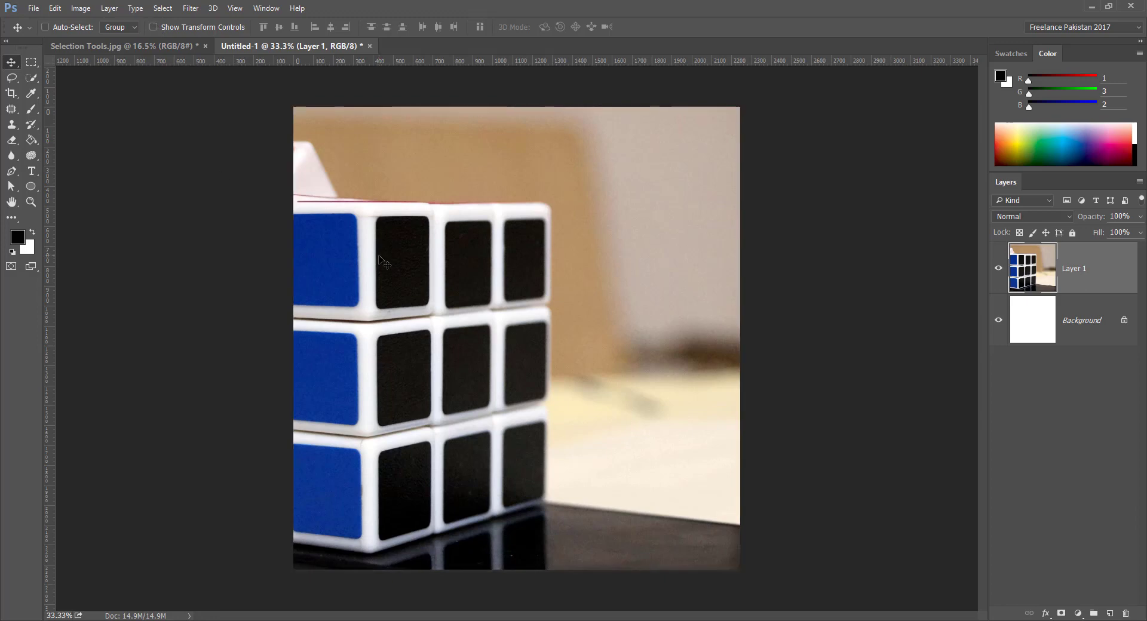
Shrink the pasted cube layer with Free Transform, then close Untitled-1 without saving.
key(ctrl)
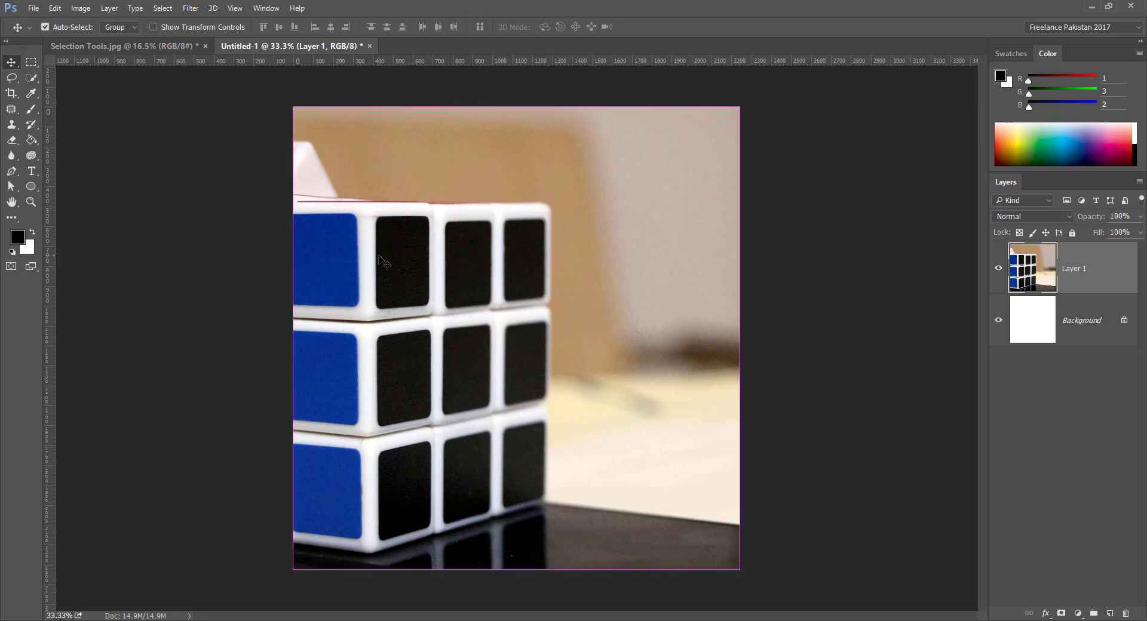
key(ctrl+t)
drag(738, 108, 789, 179)
key(Return)
key(ctrl+space)
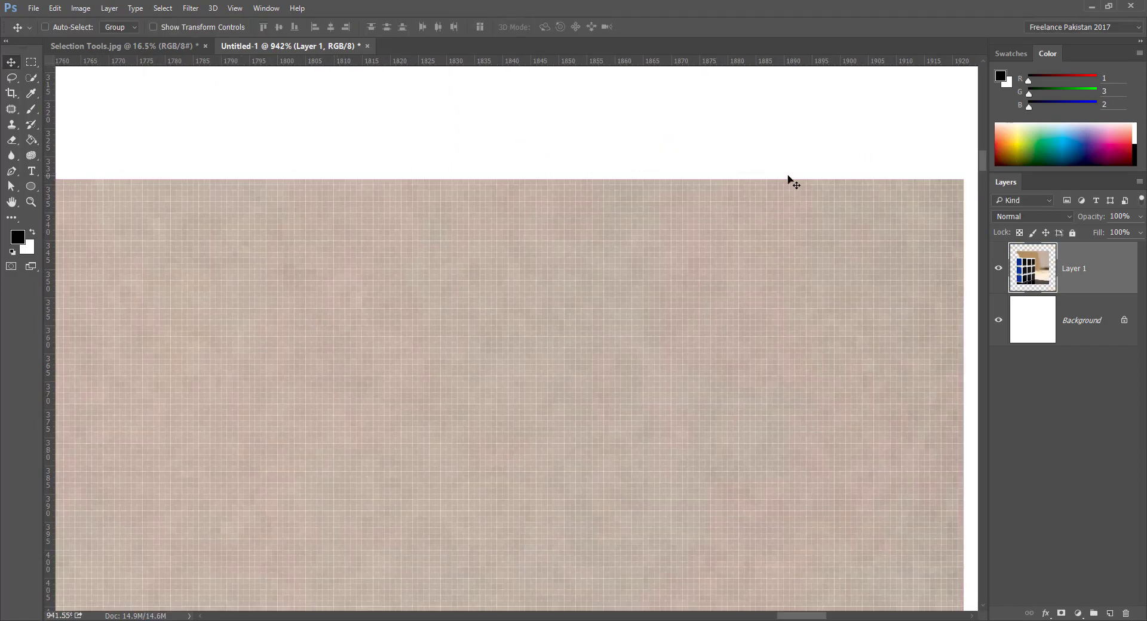
key(ctrl+space)
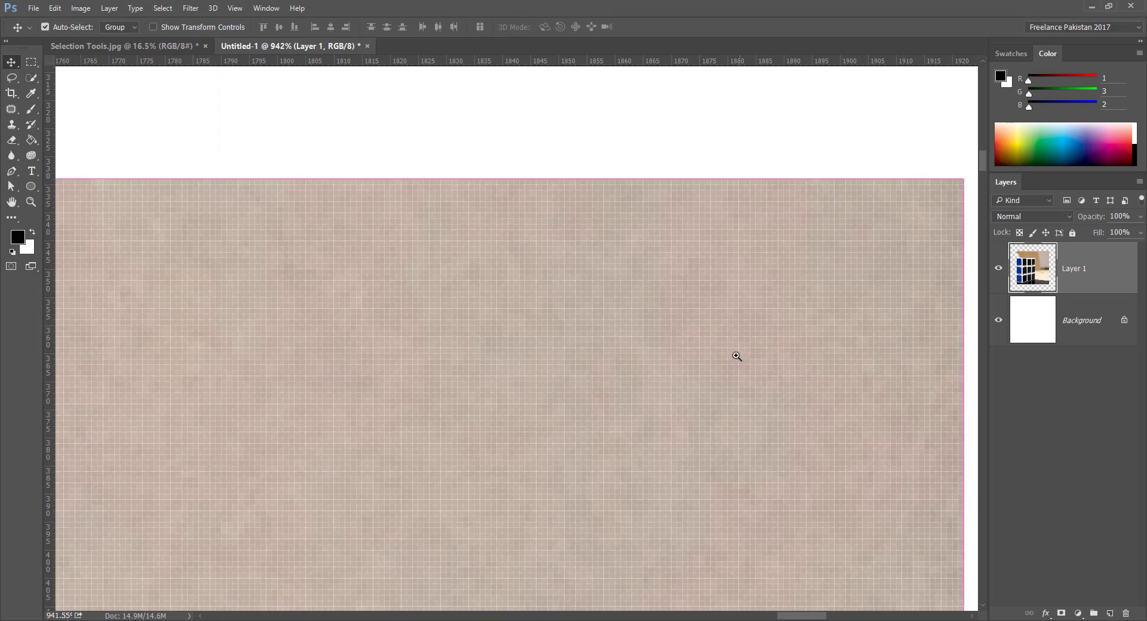
drag(738, 356, 568, 328)
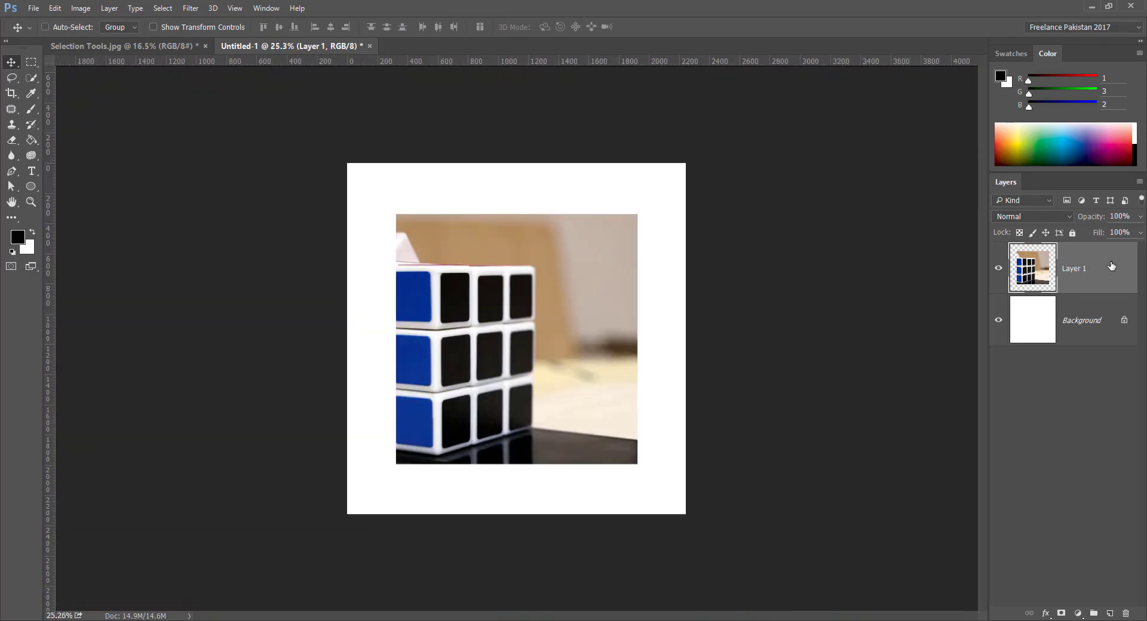
click(370, 46)
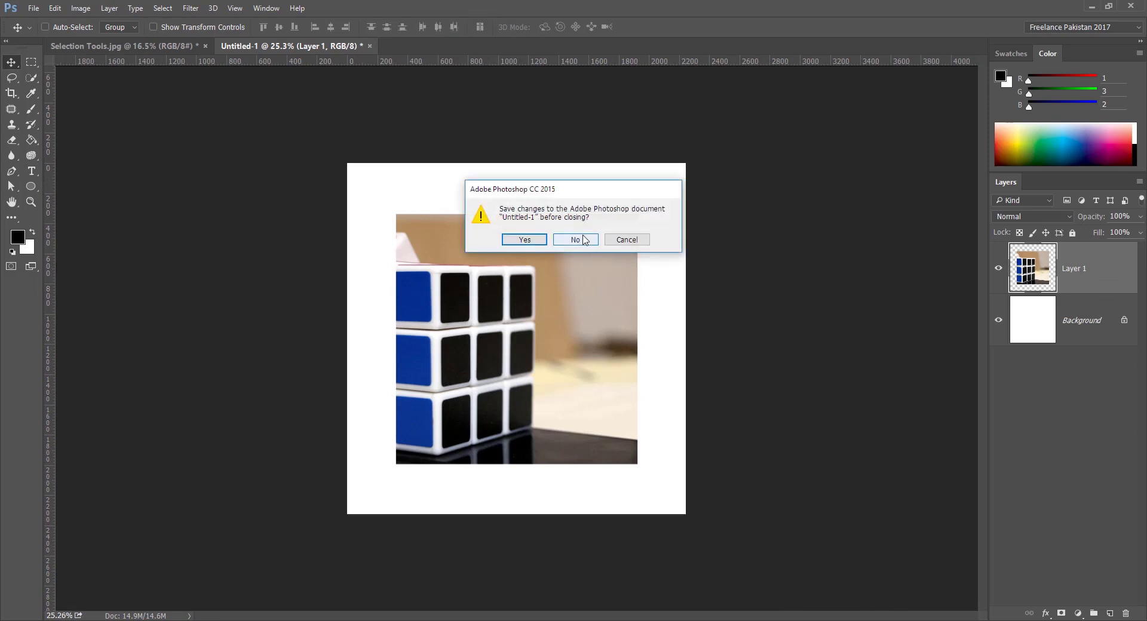
click(584, 239)
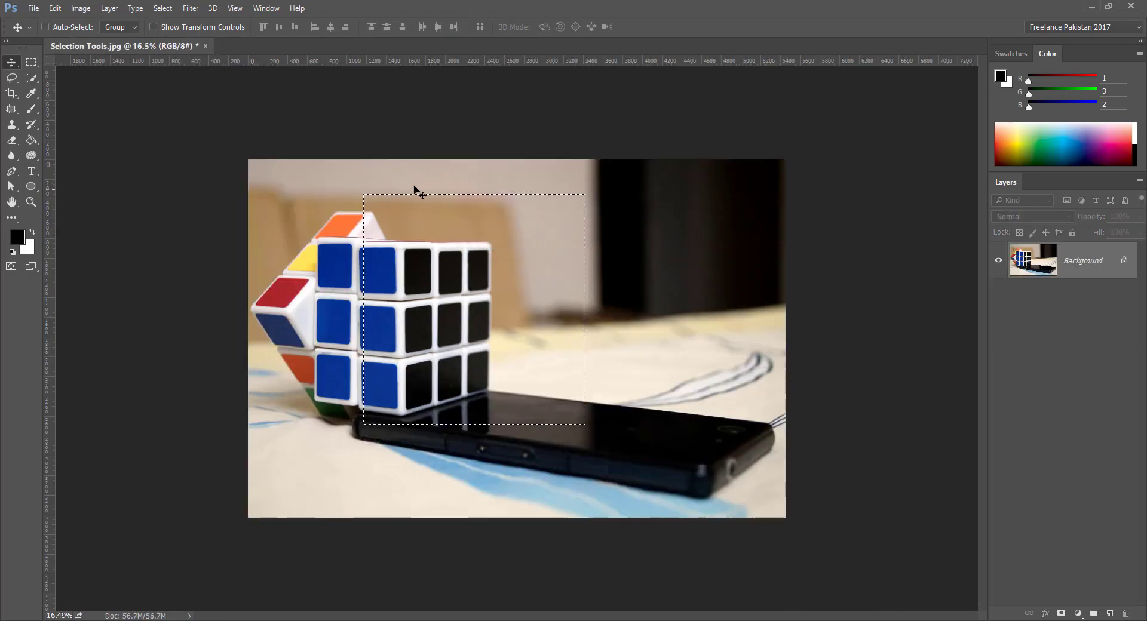
Set the Rectangular Marquee feather to 11.5 px, select the cube's right side, and start a new document.
key(ctrl+d)
click(32, 62)
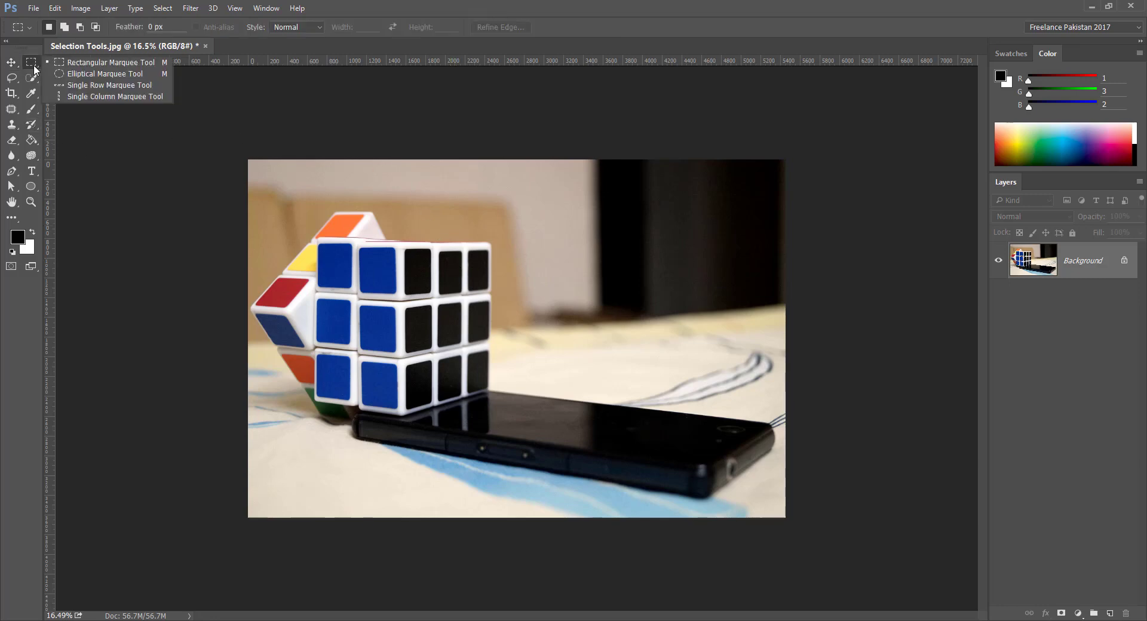
click(76, 64)
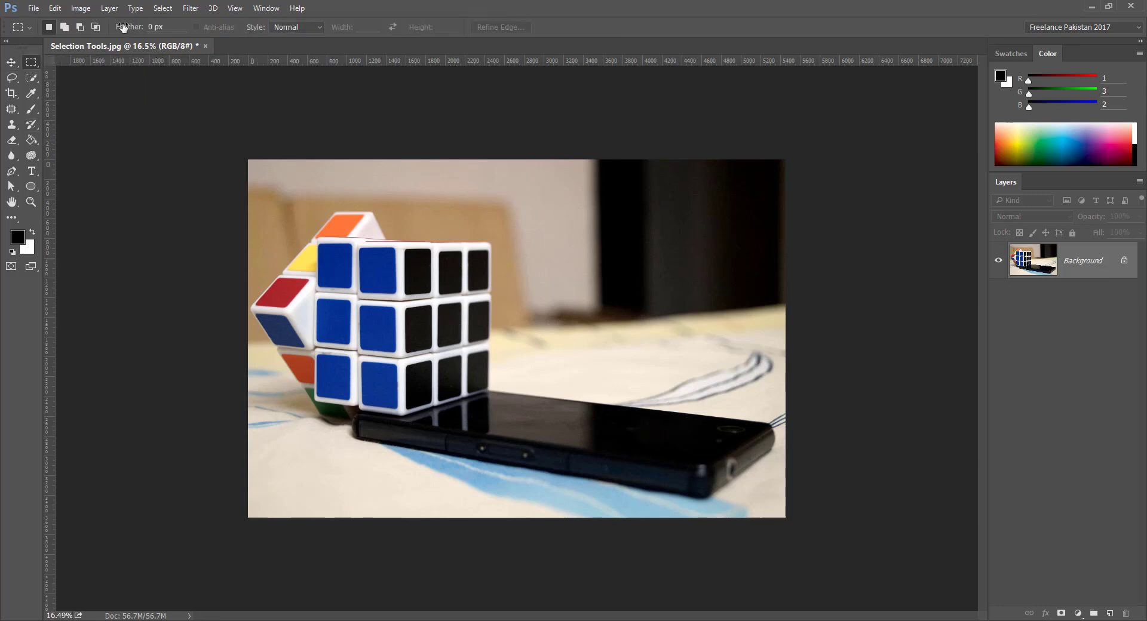
drag(123, 26, 95, 98)
drag(124, 31, 260, 34)
drag(145, 58, 143, 58)
drag(380, 244, 503, 385)
key(ctrl+n)
Paste the feathered cube region into the new document and scale it down proportionally.
click(633, 123)
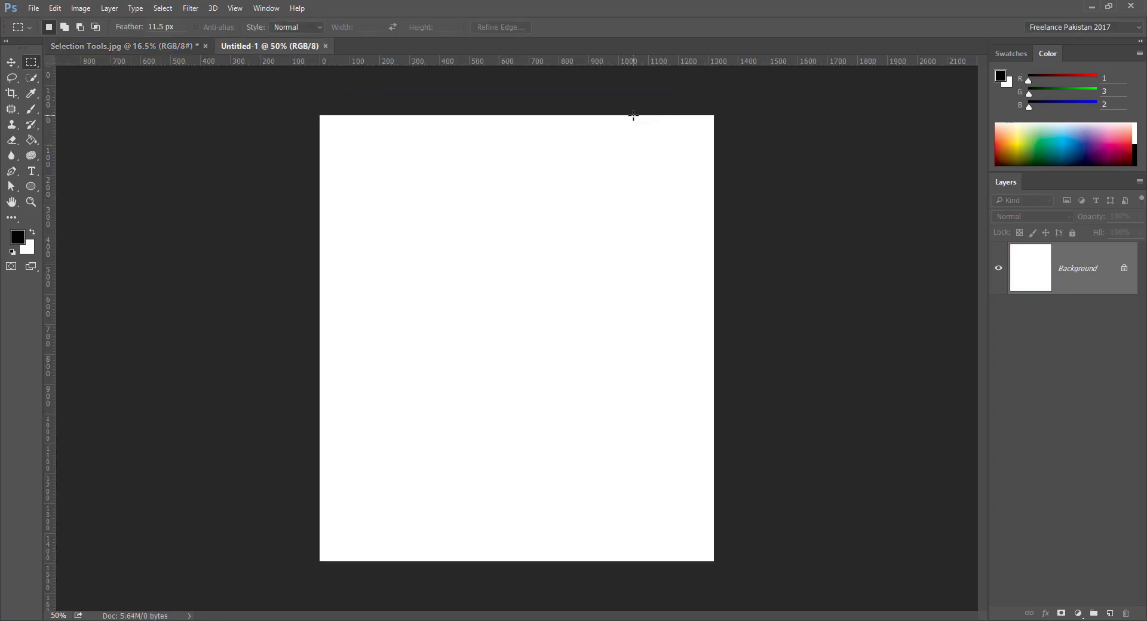
key(ctrl+v)
key(ctrl+t)
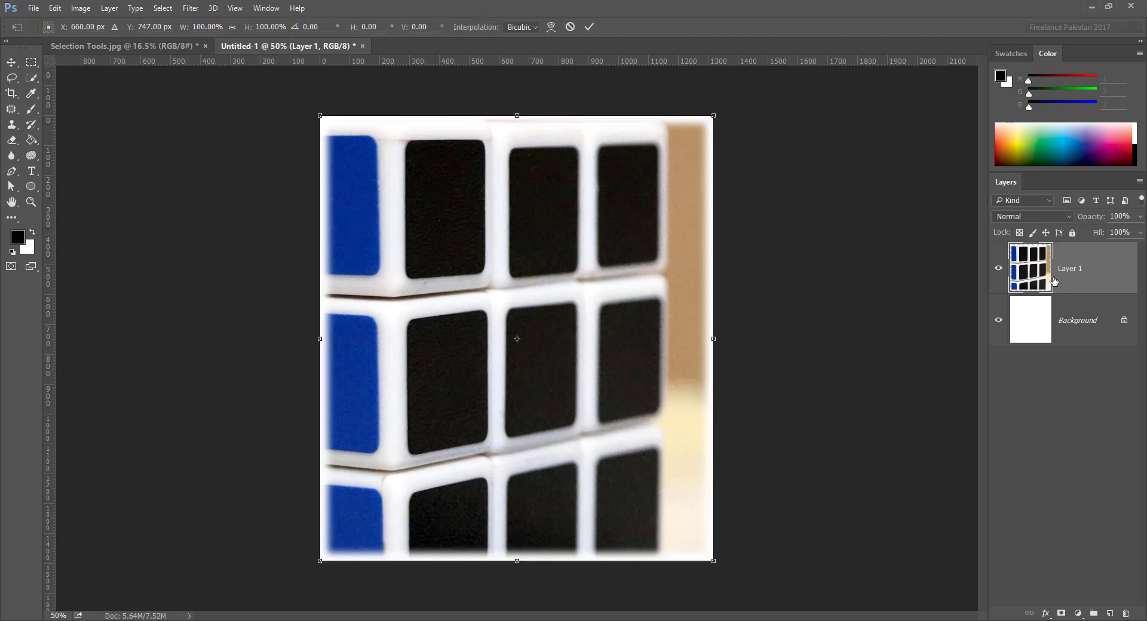
drag(694, 130, 618, 187)
key(Return)
key(m)
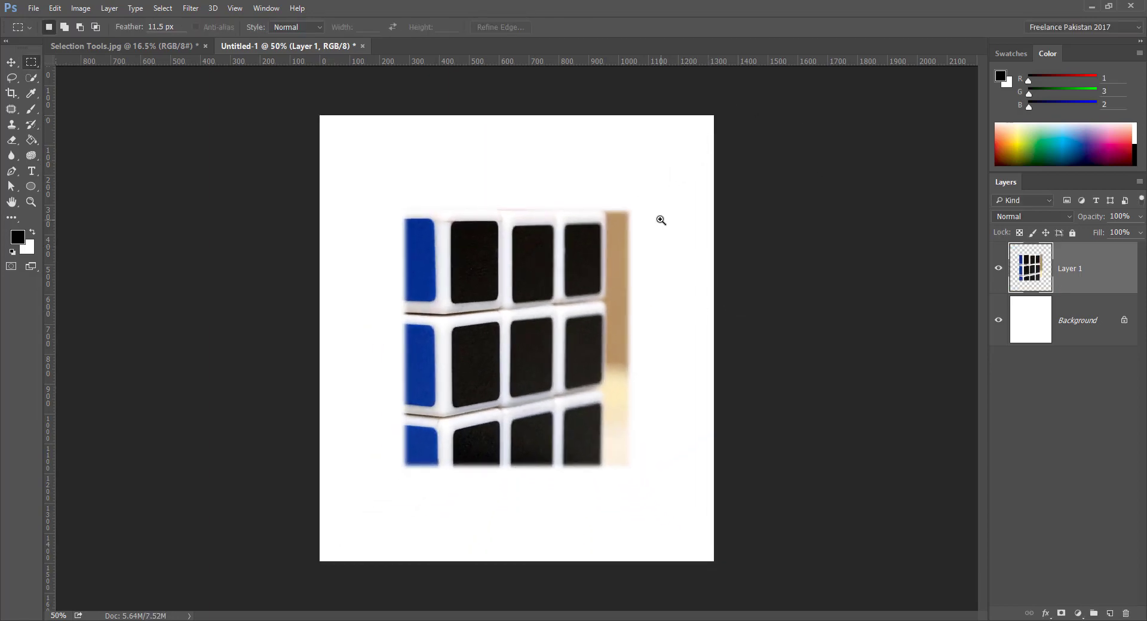
Zoom and pan around the crop to inspect its soft feathered edges, then zoom back out.
drag(661, 220, 674, 305)
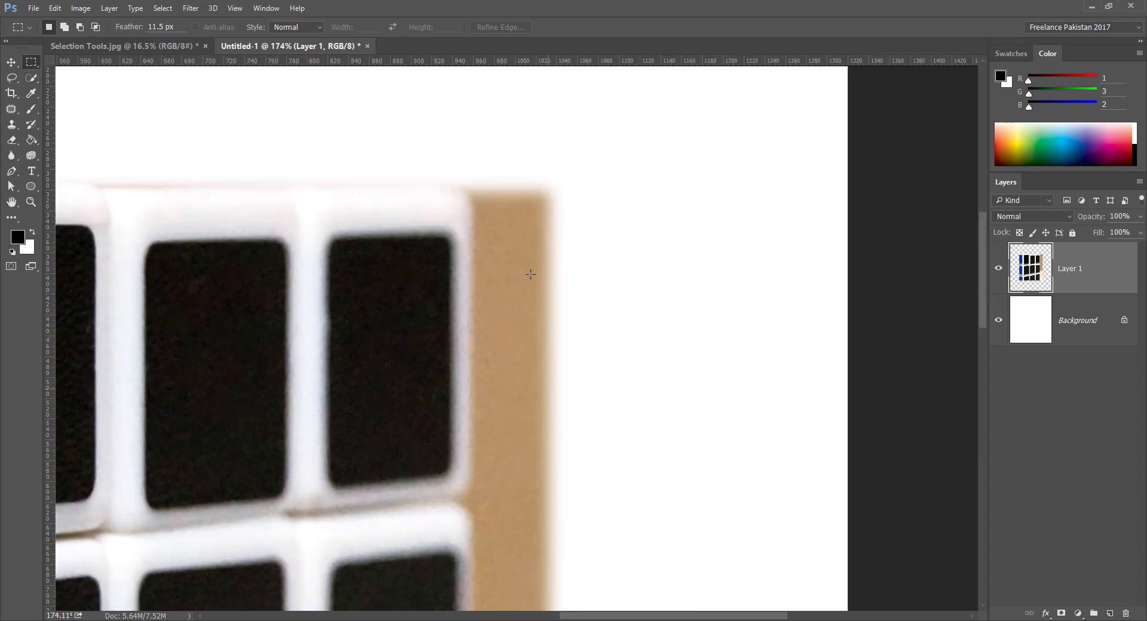
drag(525, 375, 576, 230)
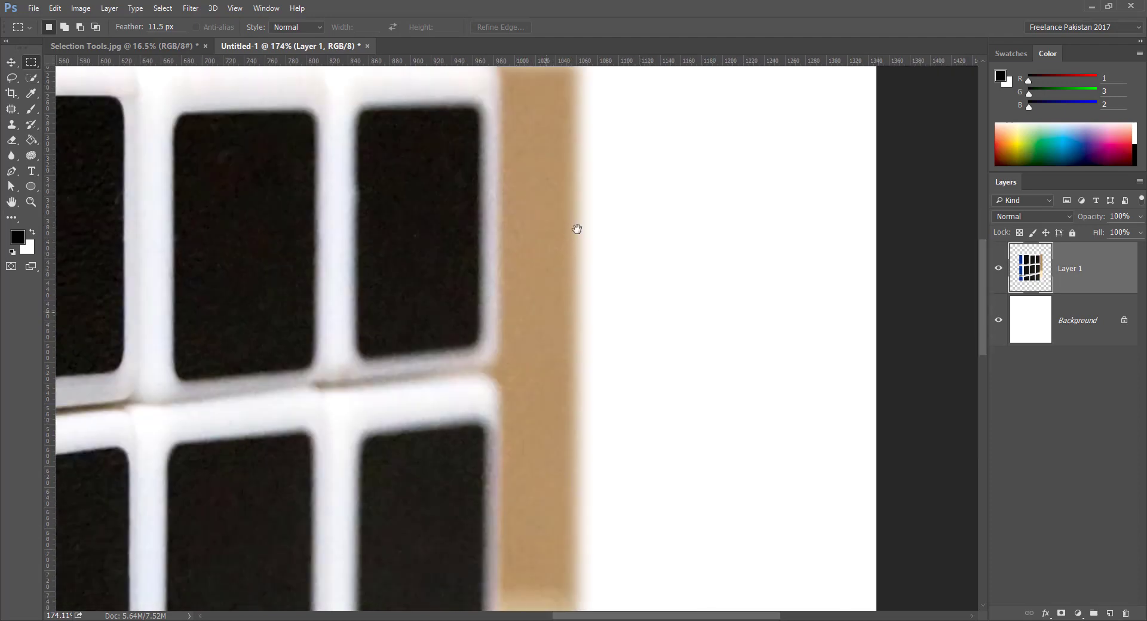
drag(540, 351, 547, 225)
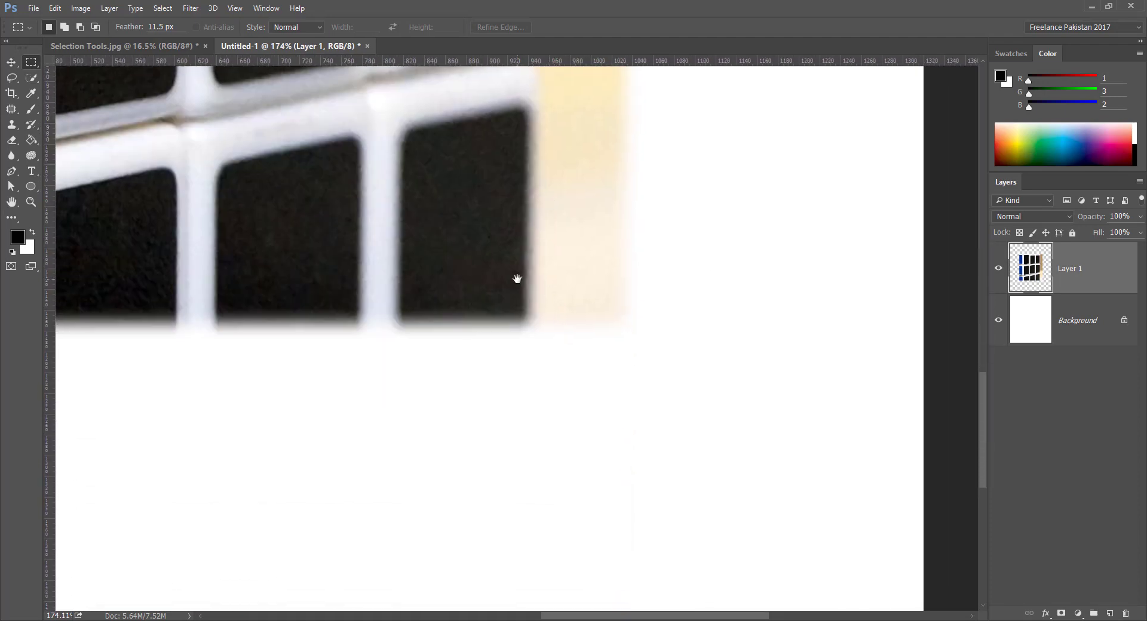
drag(517, 279, 631, 431)
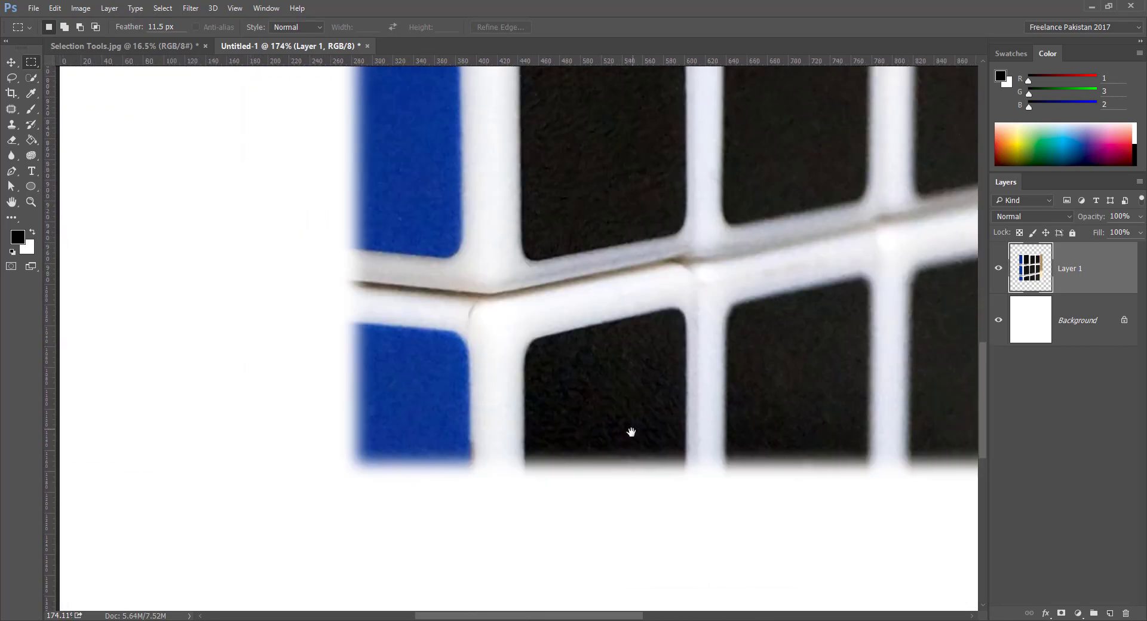
drag(362, 305, 363, 155)
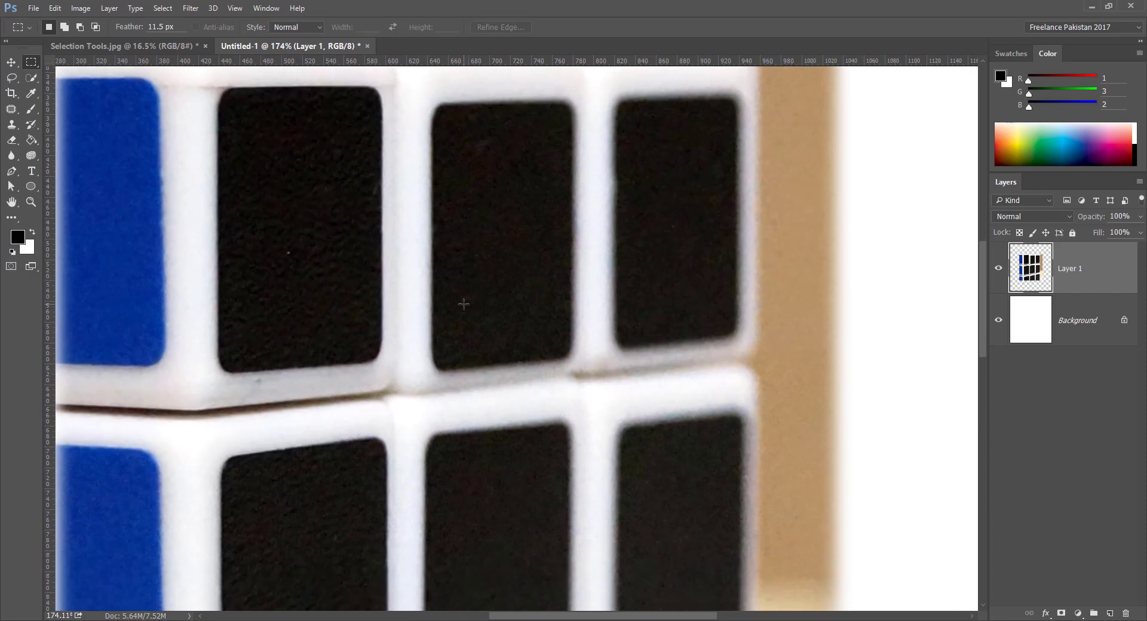
drag(486, 333, 427, 305)
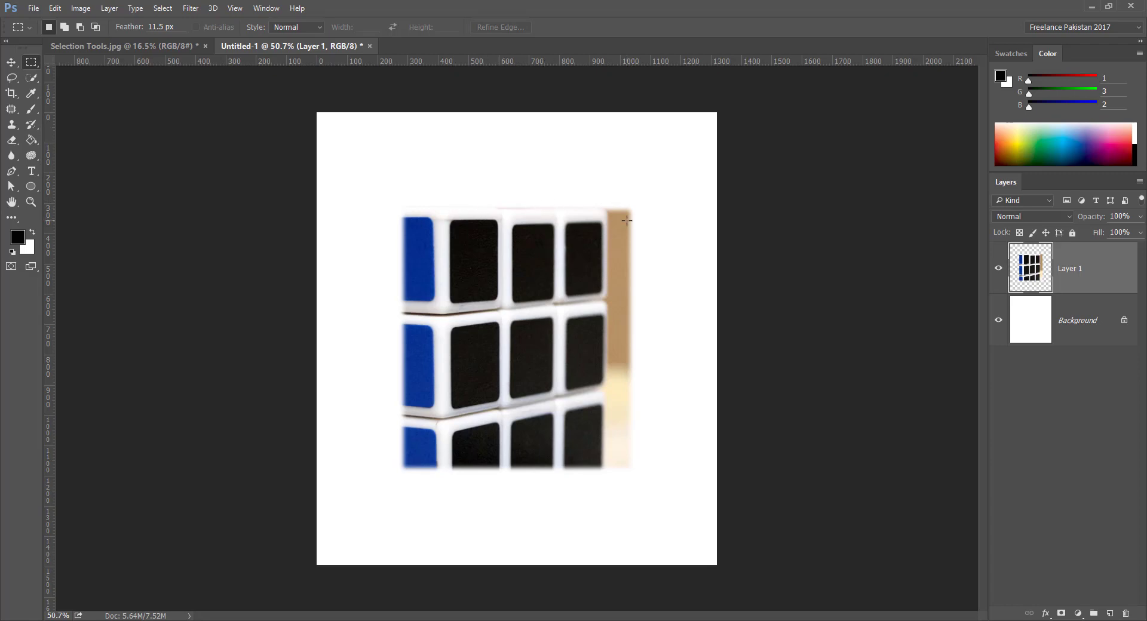
drag(561, 282, 587, 271)
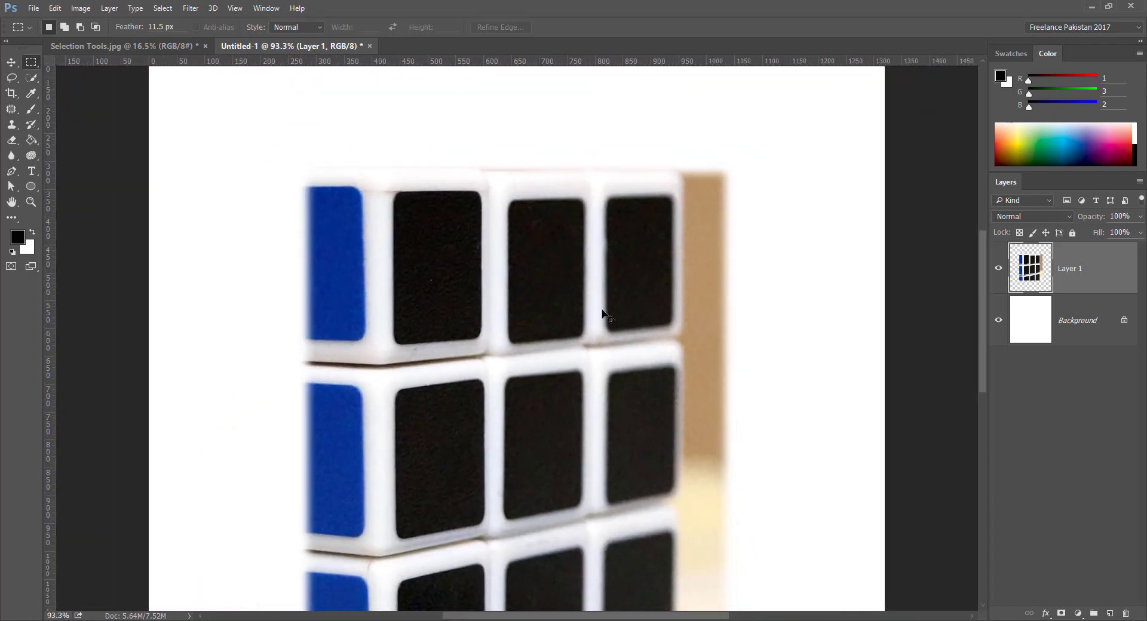
drag(604, 317, 571, 313)
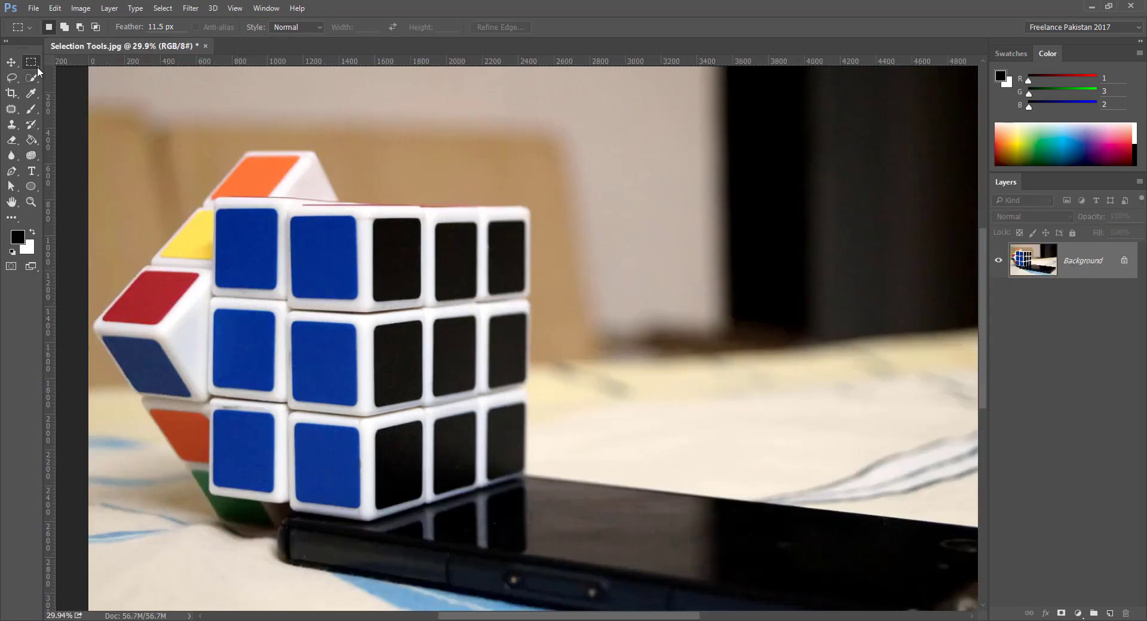
Try a Normal-style rectangular selection on the photo, then clear it.
click(288, 28)
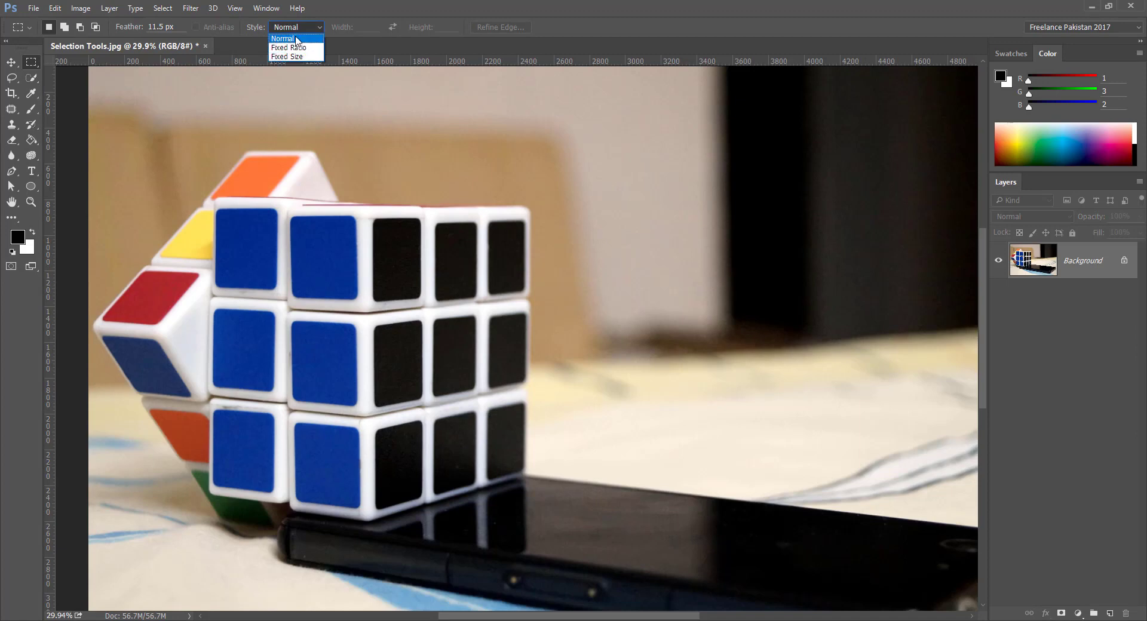
click(296, 40)
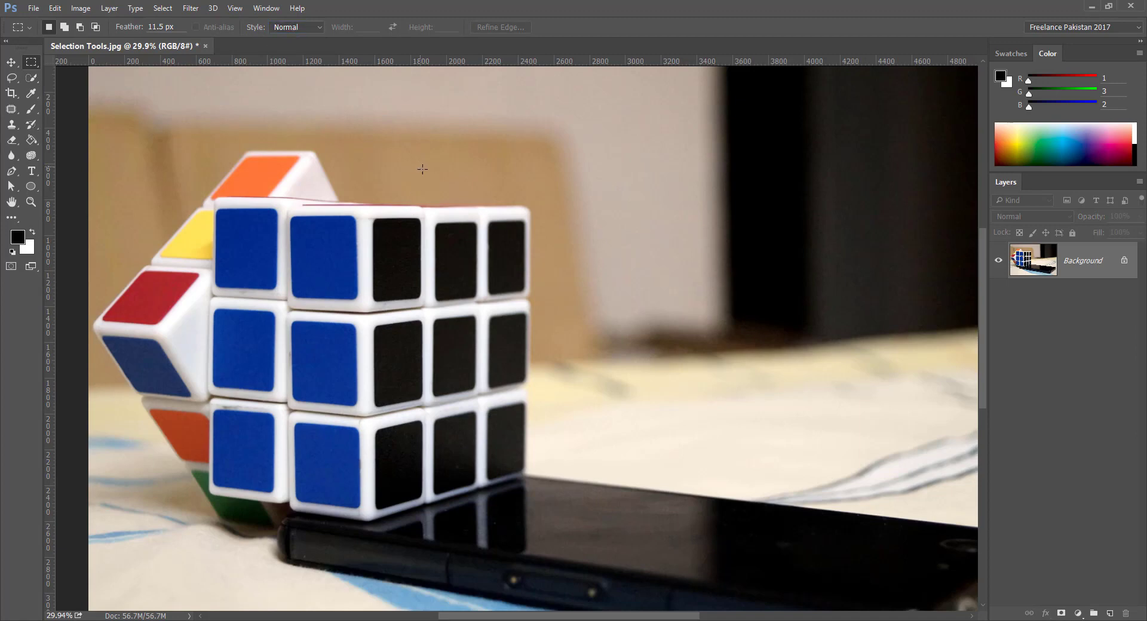
drag(420, 167, 574, 356)
click(576, 183)
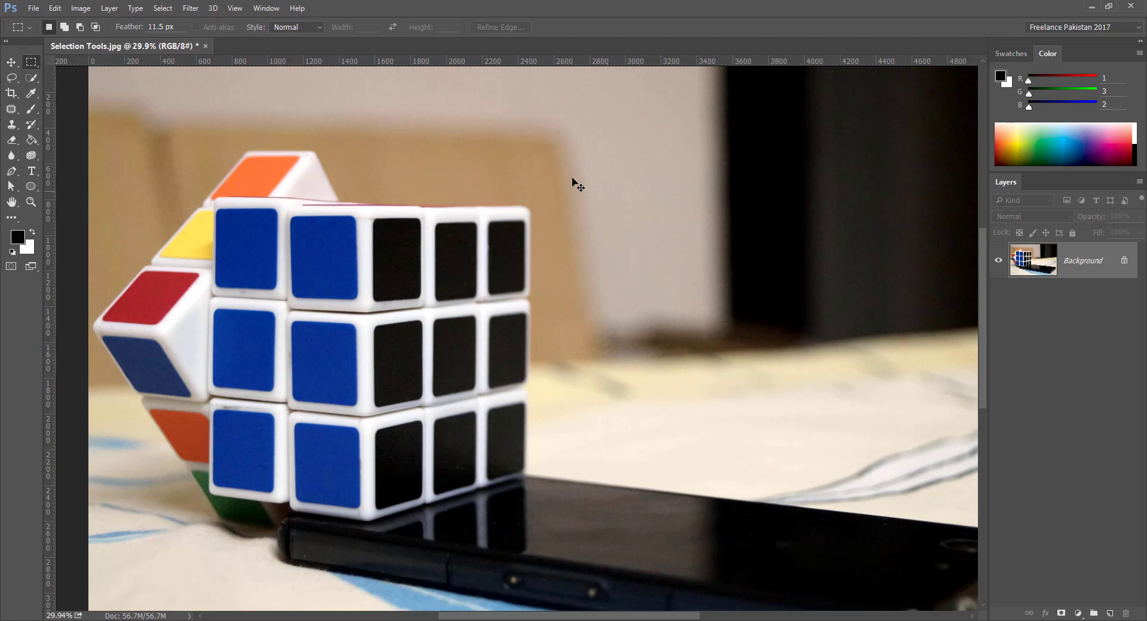
Switch the marquee style to Fixed Ratio 2:2 and draw two square selections.
click(275, 29)
click(293, 46)
key(Tab)
text(2)
drag(434, 103, 487, 156)
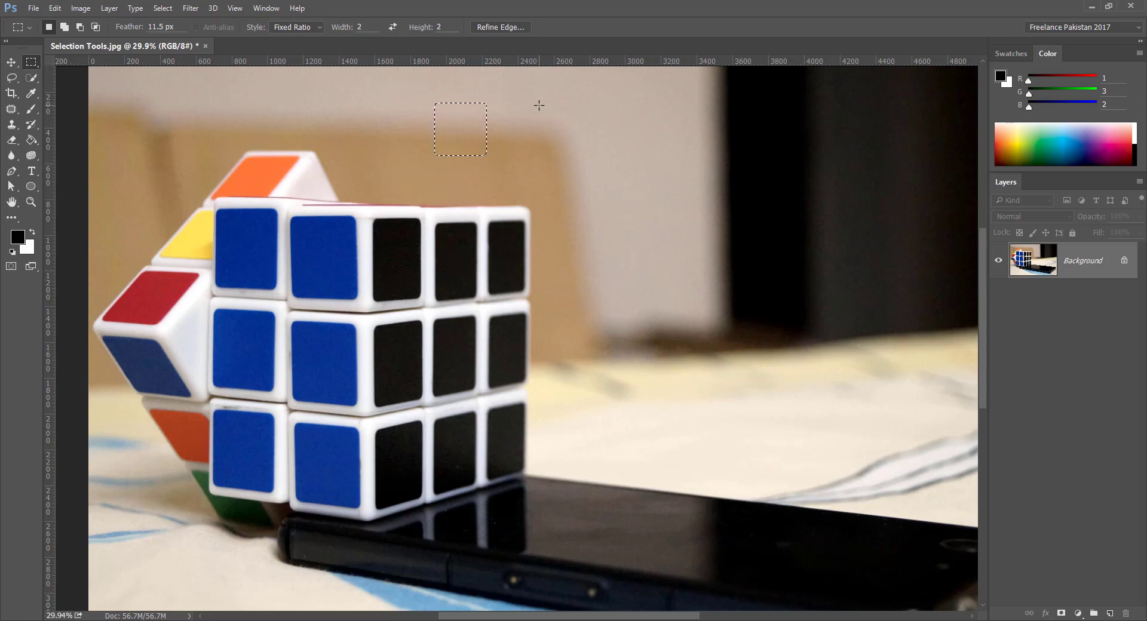
drag(539, 106, 739, 317)
Change the ratio width to 5 and draw two 5:2 selections over the photo.
click(359, 27)
text(5)
key(ctrl+d)
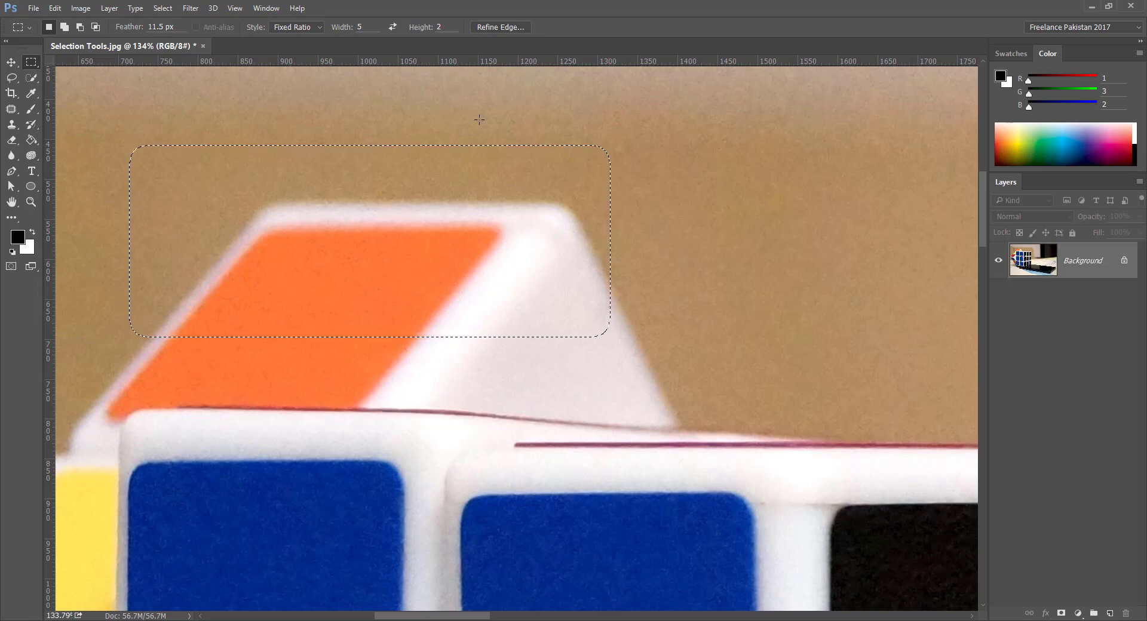
drag(738, 299, 630, 258)
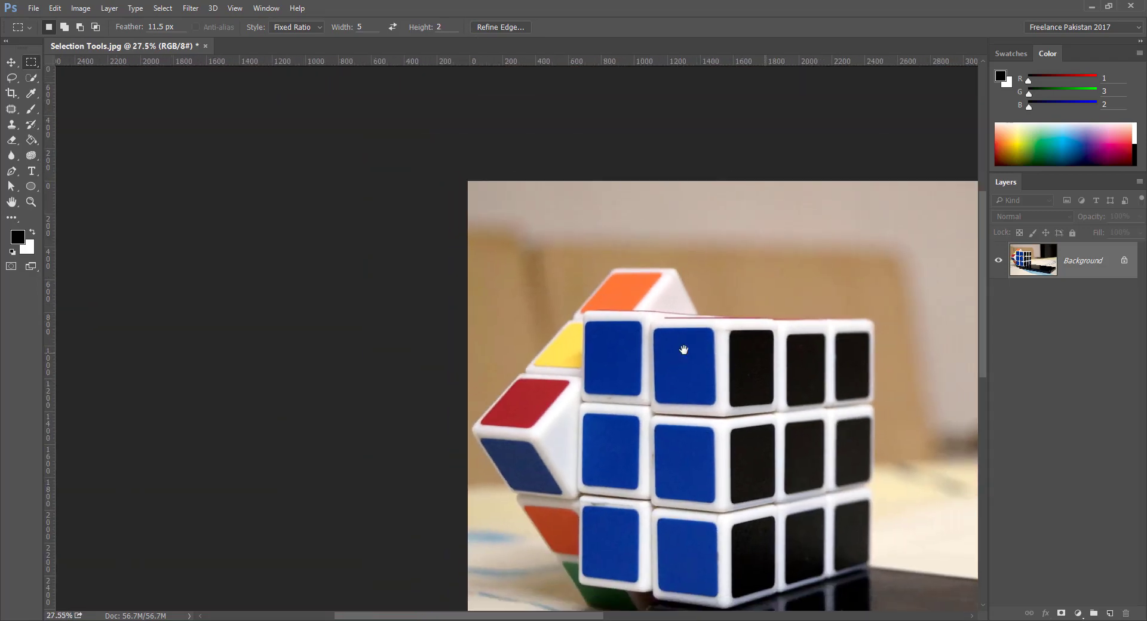
drag(684, 335, 436, 242)
drag(392, 187, 942, 553)
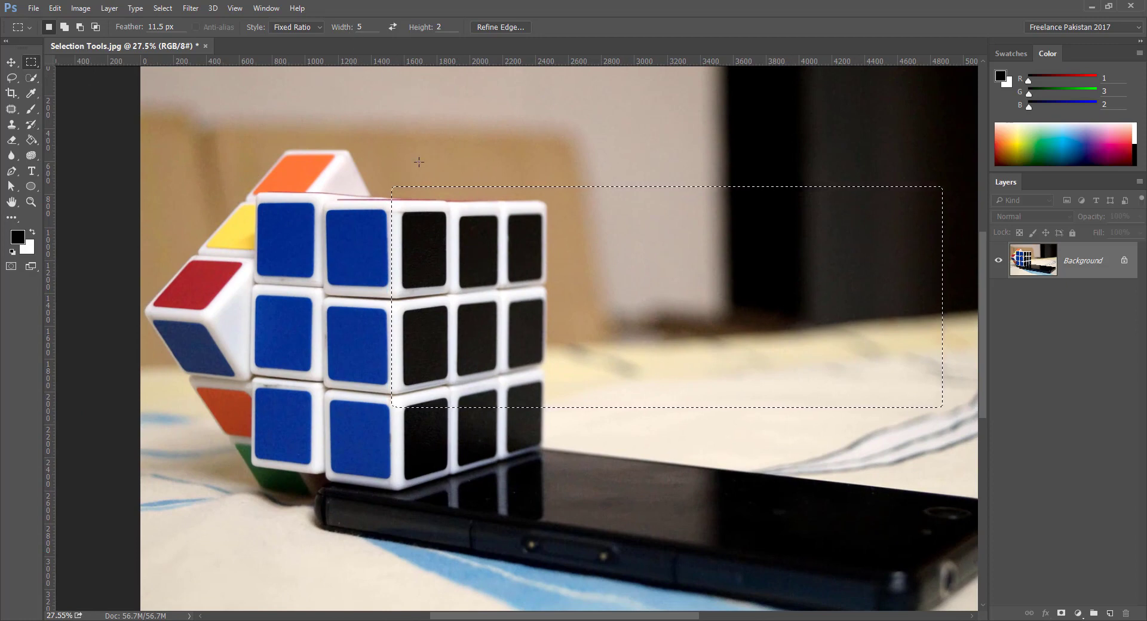
drag(416, 155, 645, 245)
key(ctrl+d)
Switch the marquee style to Fixed Size and test a 2000 px square selection.
click(312, 27)
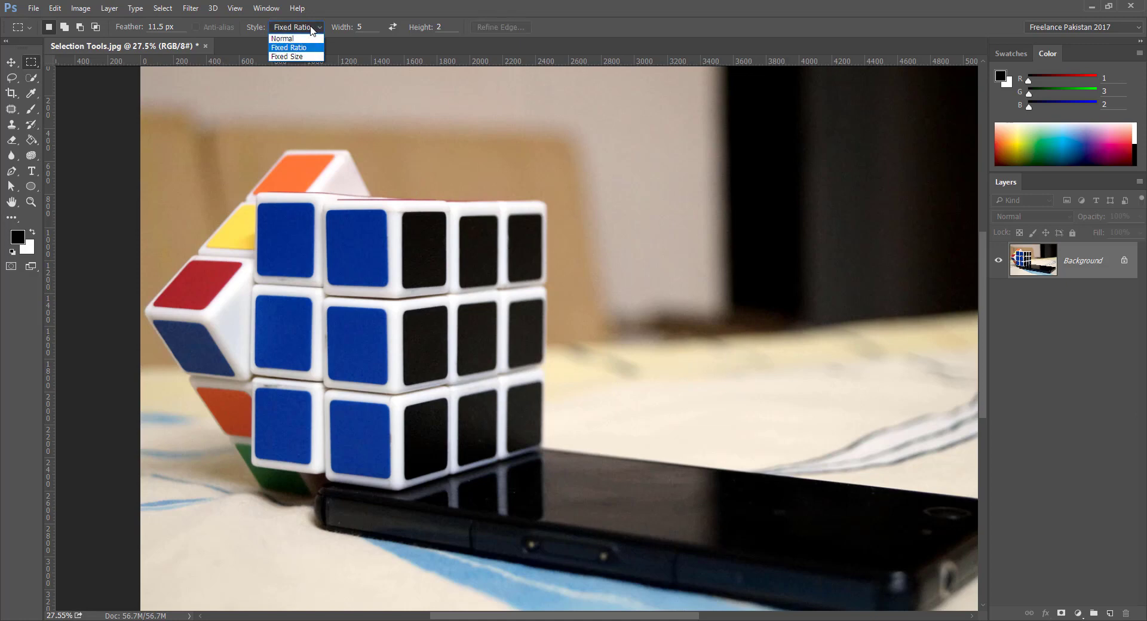
click(306, 58)
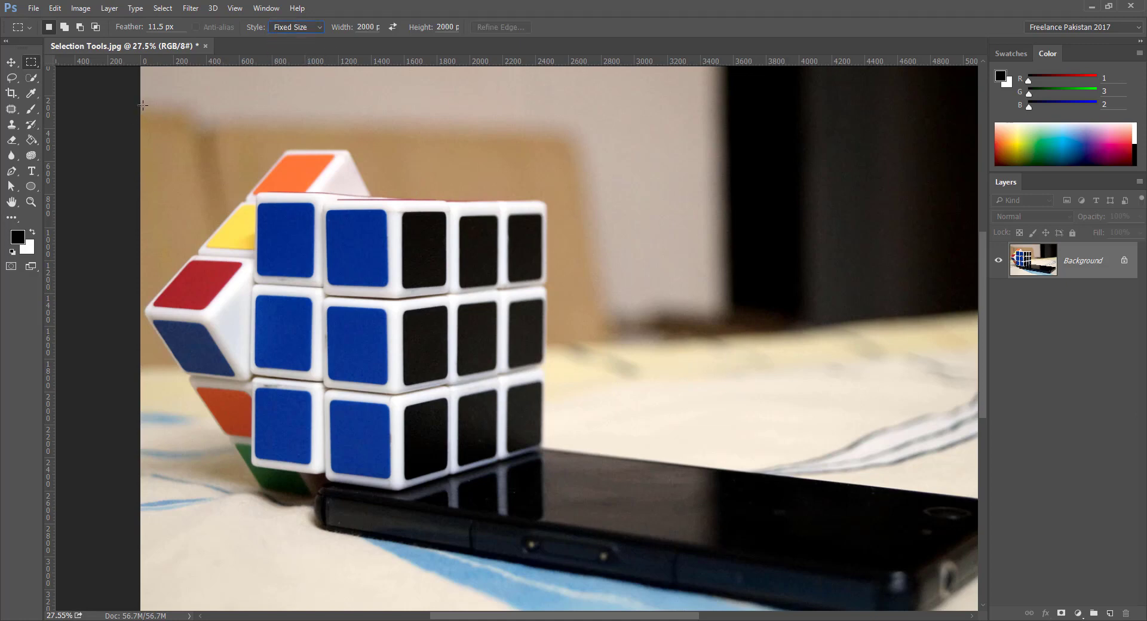
drag(143, 105, 511, 136)
key(ctrl+d)
Set the fixed size to 828 × 315 px and place it over the cube's top blue tiles.
click(368, 27)
text(628)
key(Tab)
text(315)
click(265, 218)
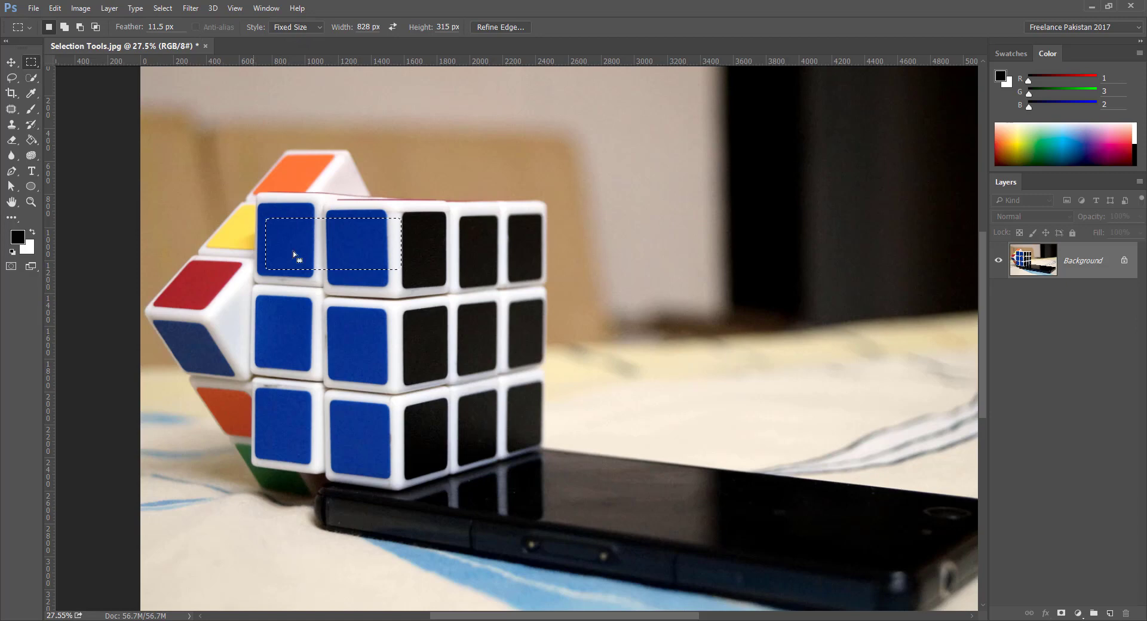
click(159, 9)
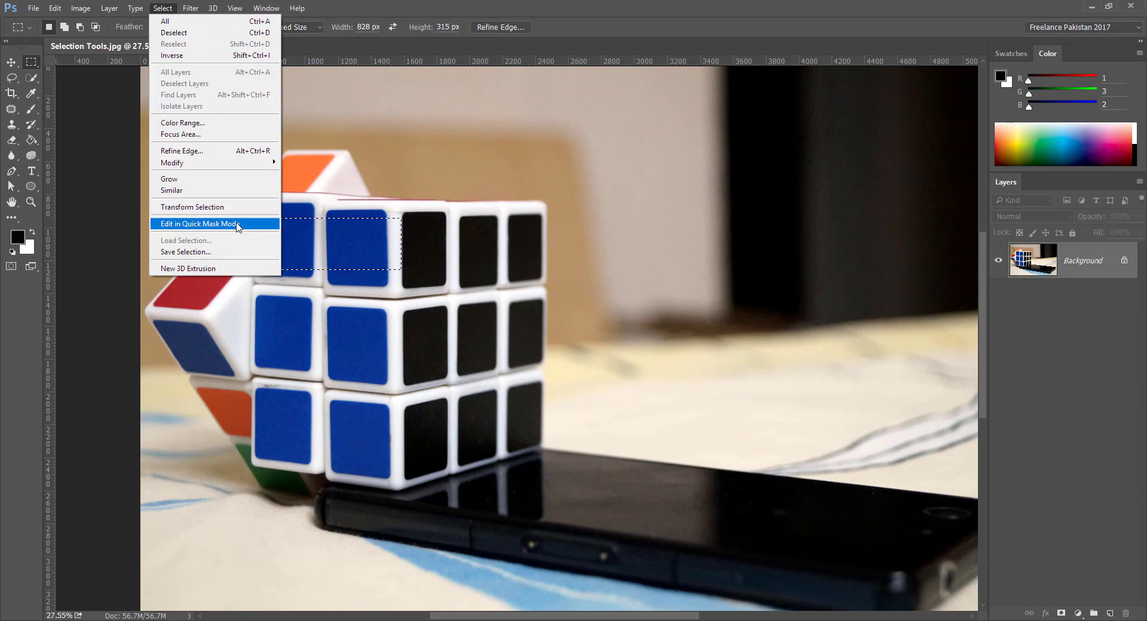
Transform the selection to 204.85% width and 223.32% height over the cube's top two rows.
click(209, 212)
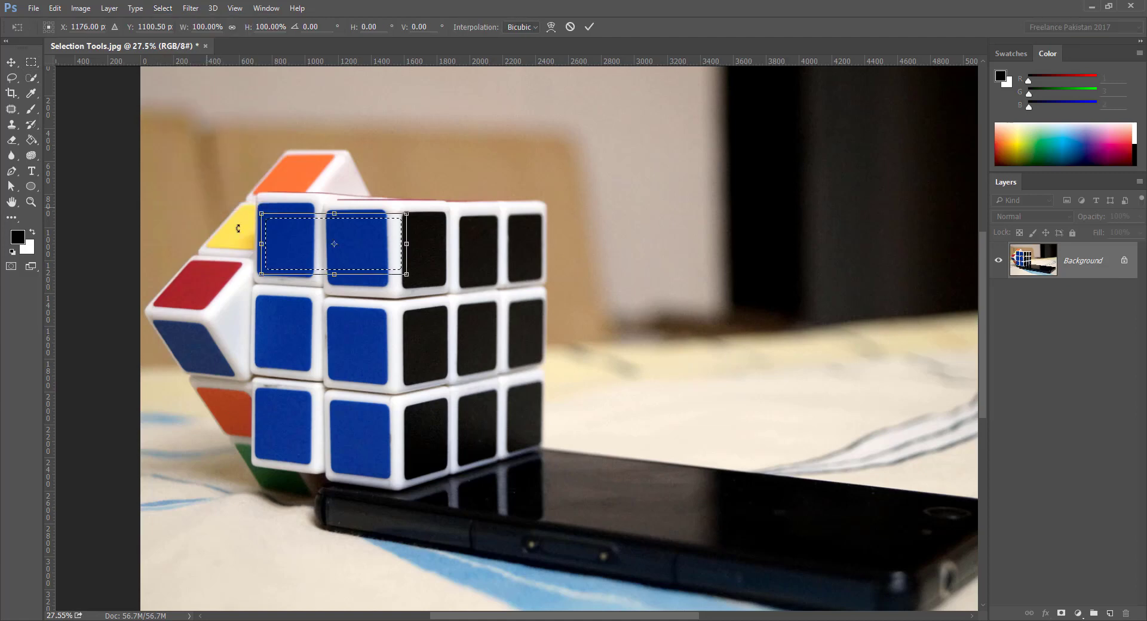
drag(383, 242, 433, 310)
drag(467, 294, 517, 294)
drag(420, 263, 420, 225)
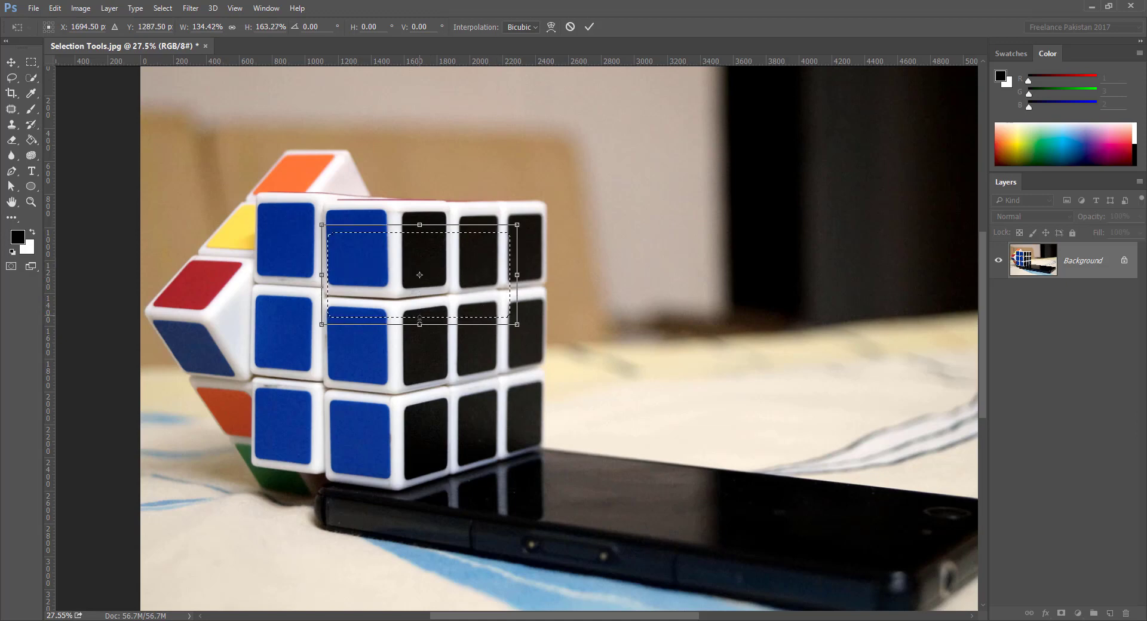
drag(420, 325, 420, 361)
drag(517, 293, 620, 294)
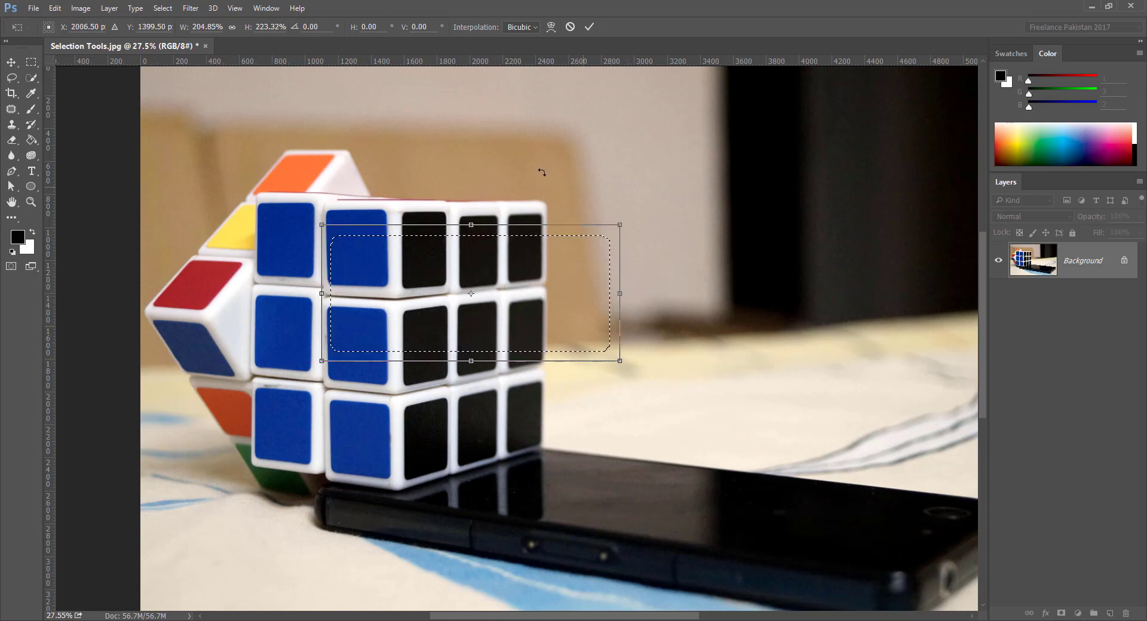
click(589, 27)
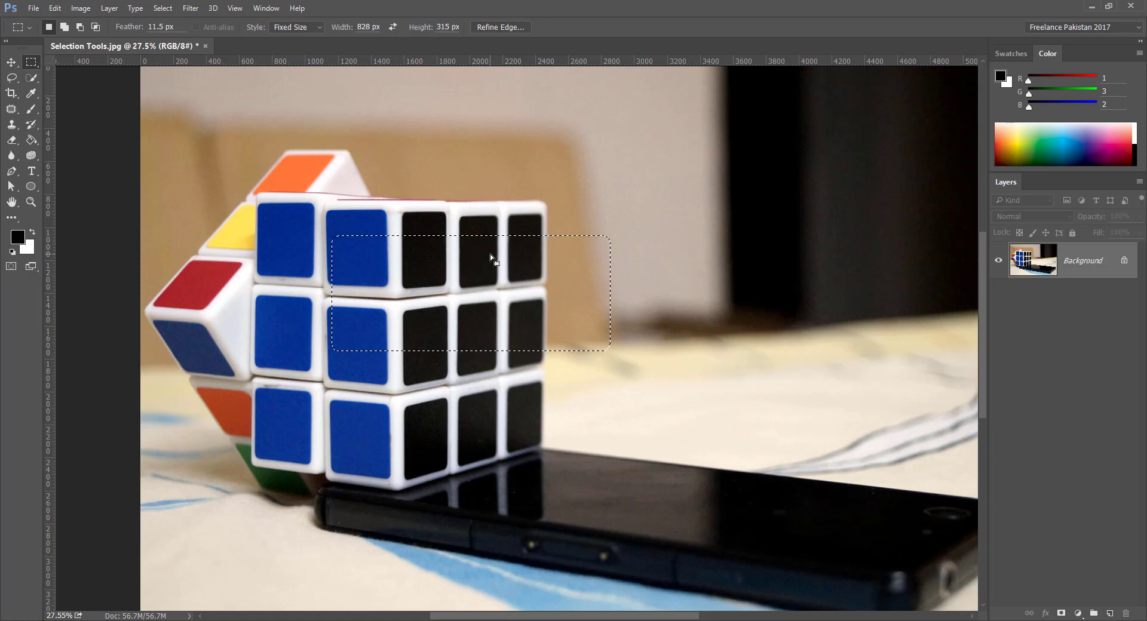
Create a new 1815 × 833 px document and paste the copied tiles as Layer 1.
key(ctrl+n)
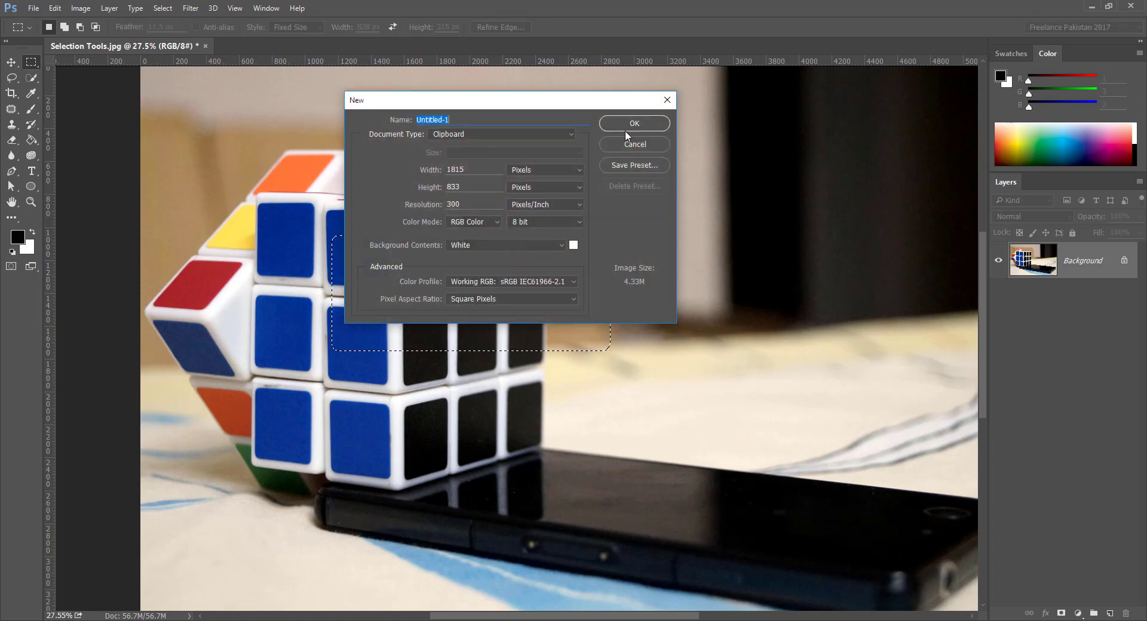
click(633, 124)
key(ctrl+v)
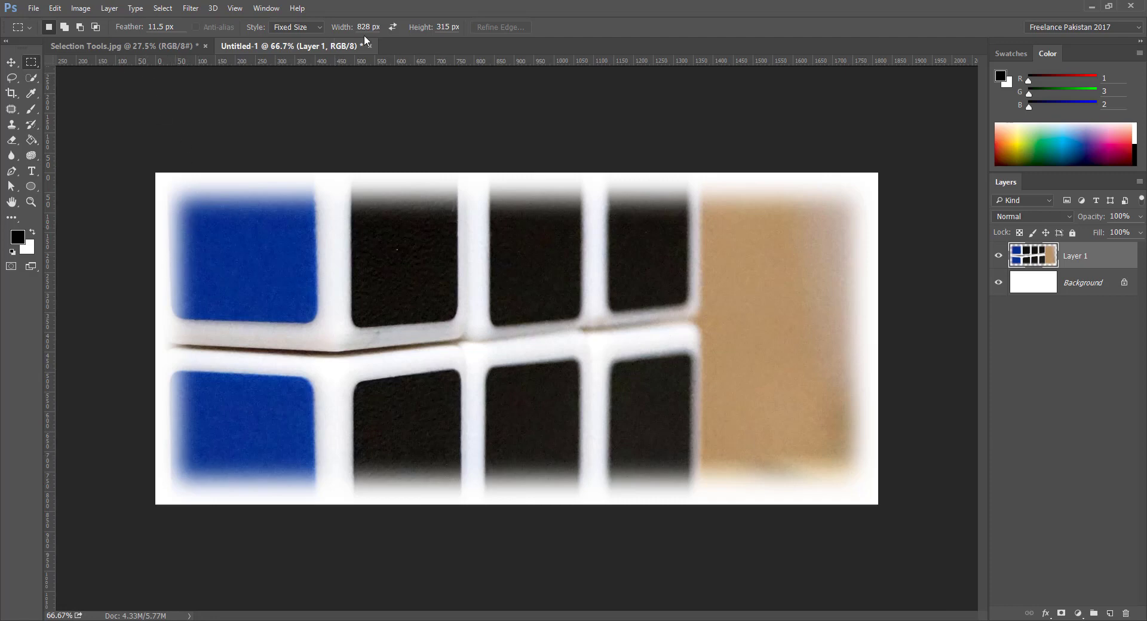
Check the marquee tool flyout, keeping Rectangular Marquee as the active shape.
right_click(32, 63)
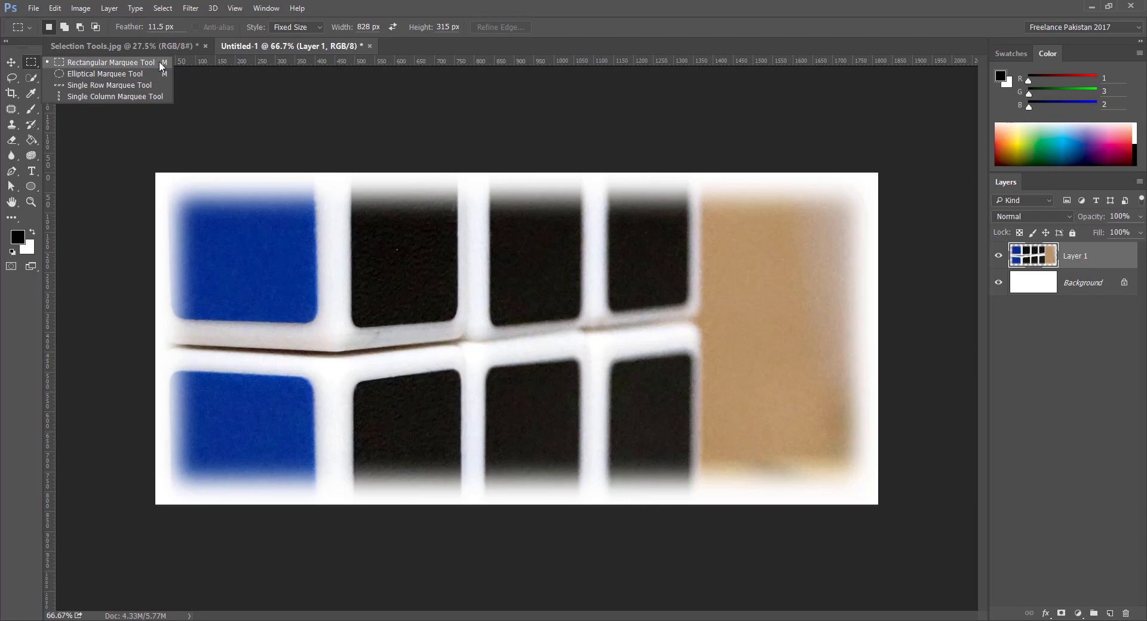
click(58, 63)
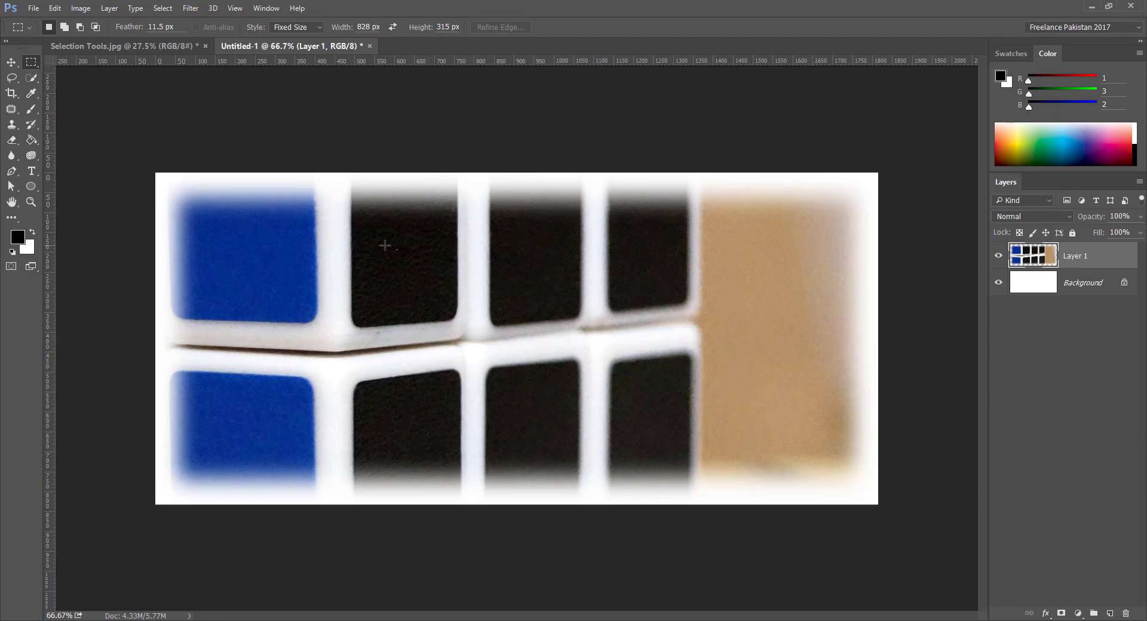
right_click(30, 60)
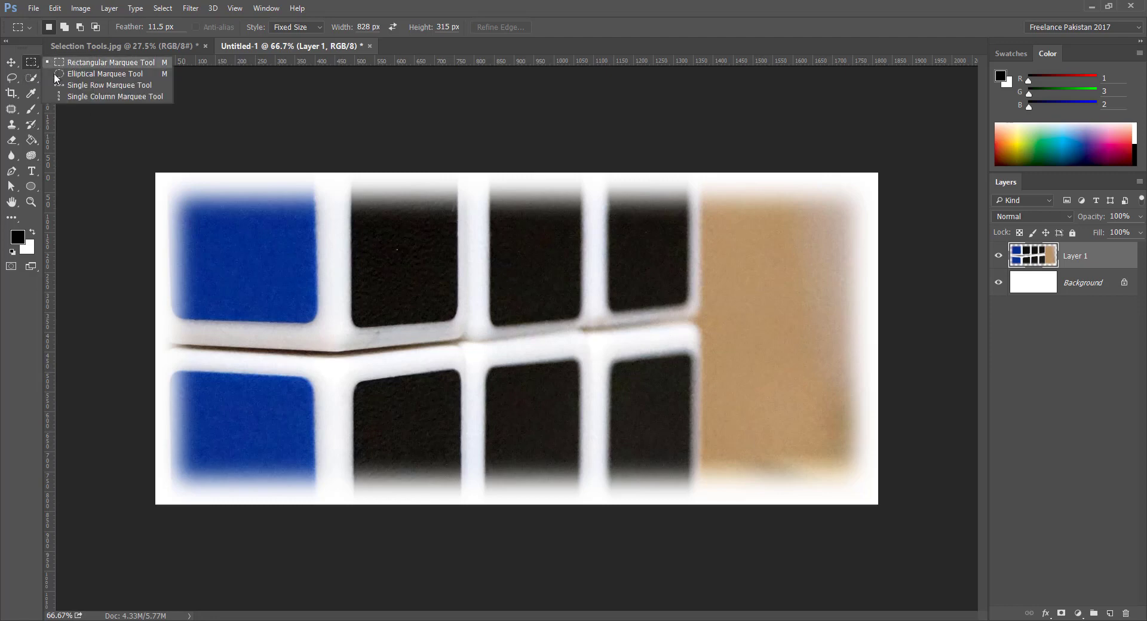